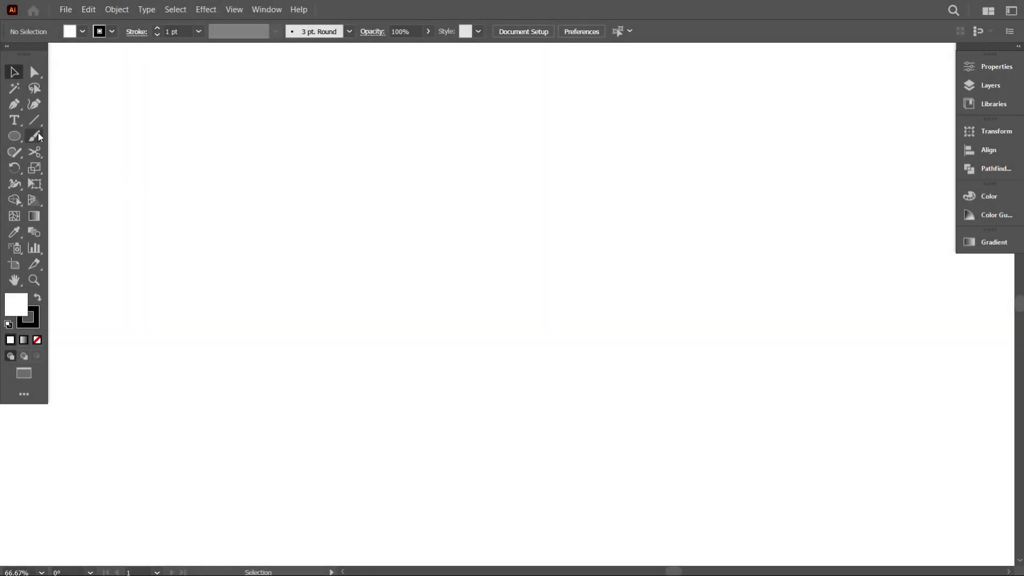
Type a letter G near the middle of the artboard.
{"action": "left_click", "coordinate": [15, 120]}
{"action": "left_click", "coordinate": [382, 230]}
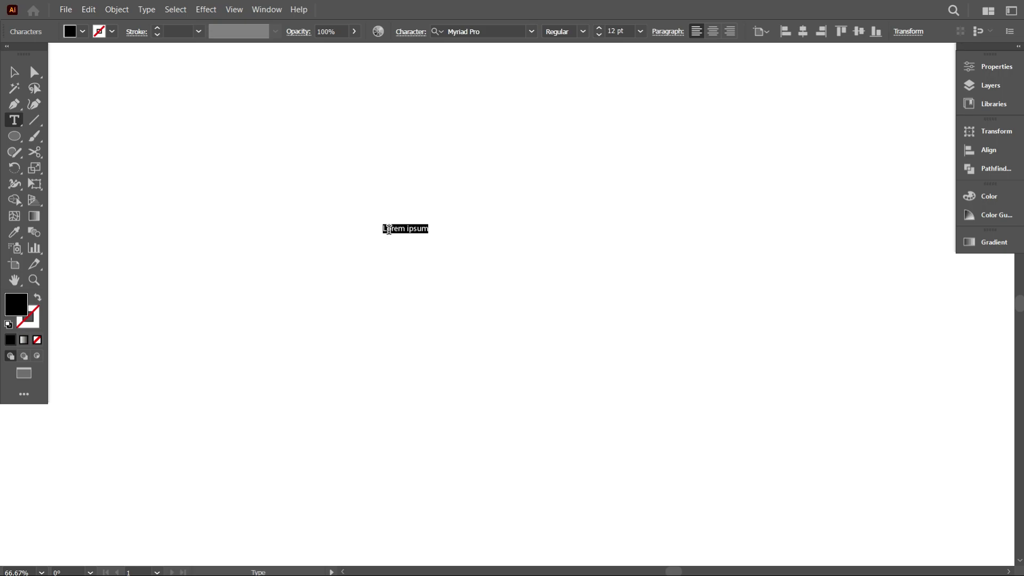
{"action": "type", "text": "G"}
Enlarge the G to about 279 pt and move it near the canvas centre.
{"action": "left_click", "coordinate": [15, 73]}
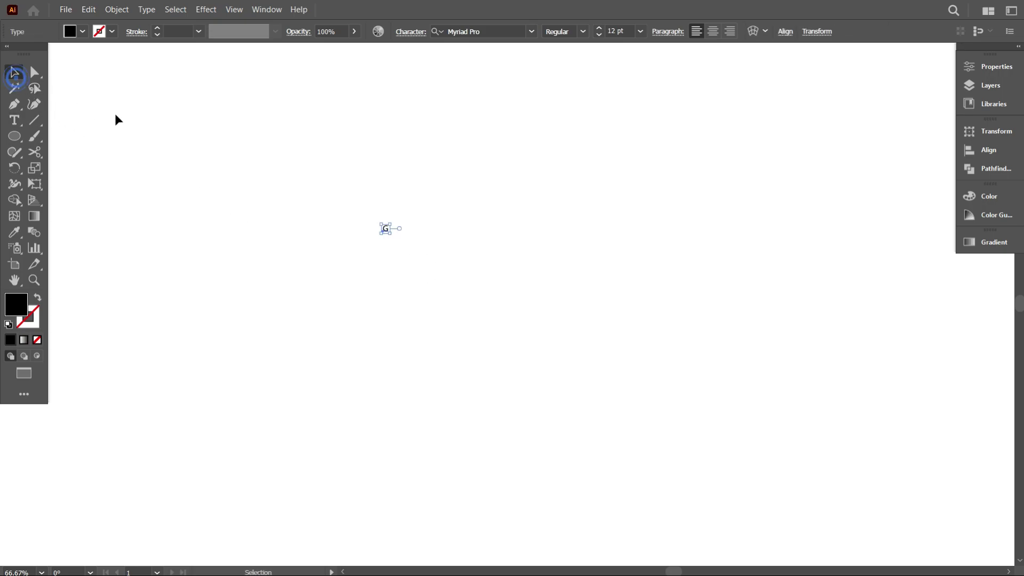
{"action": "left_click_drag", "start_coordinate": [391, 233], "coordinate": [630, 401]}
{"action": "left_click", "coordinate": [629, 402]}
{"action": "left_click_drag", "start_coordinate": [495, 365], "coordinate": [509, 315]}
{"action": "left_click", "coordinate": [498, 344]}
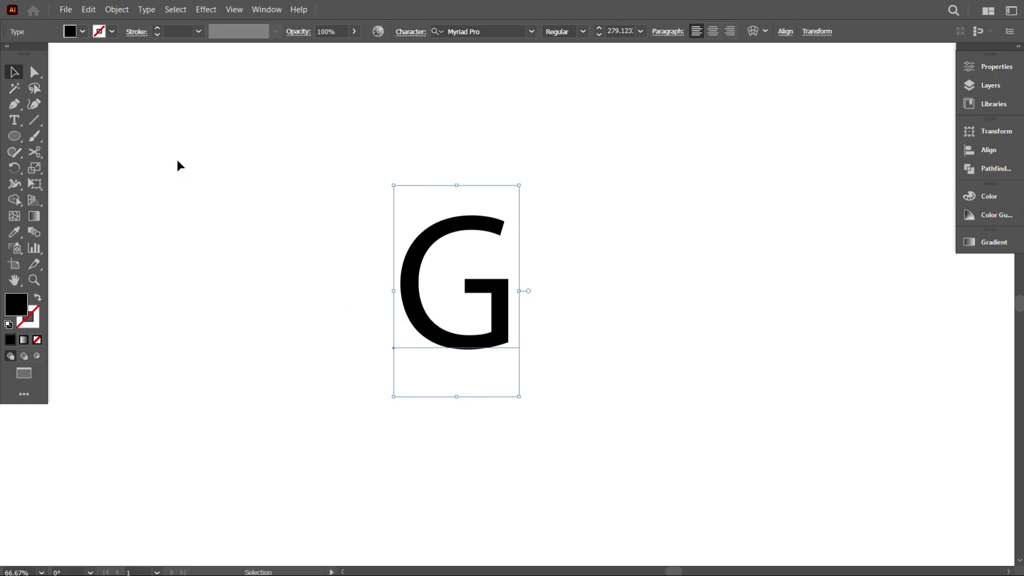
Give the G a black stroke with no fill and move it toward the upper left.
{"action": "left_click", "coordinate": [112, 32]}
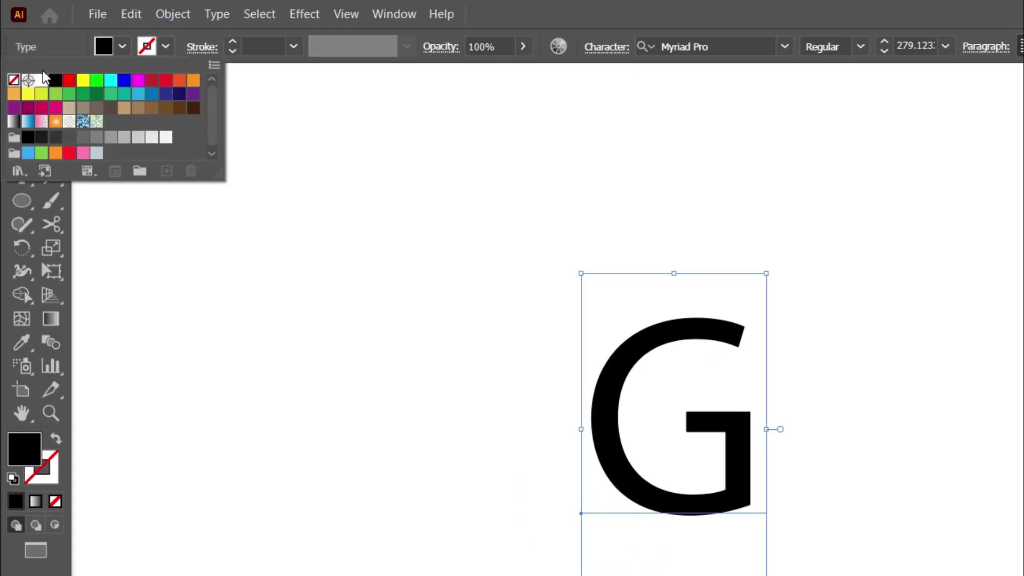
{"action": "left_click", "coordinate": [55, 80]}
{"action": "left_click", "coordinate": [314, 140]}
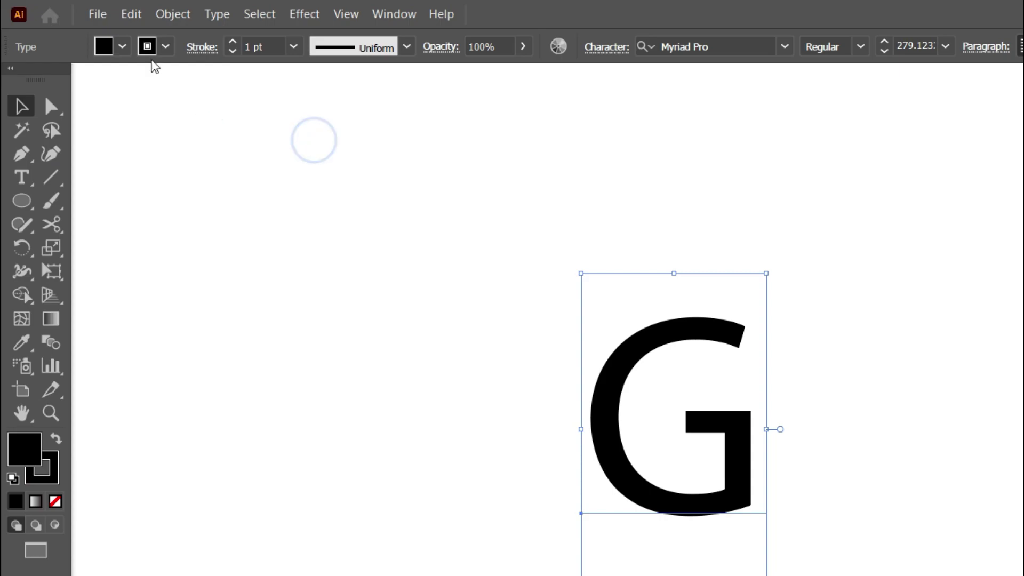
{"action": "left_click", "coordinate": [123, 47]}
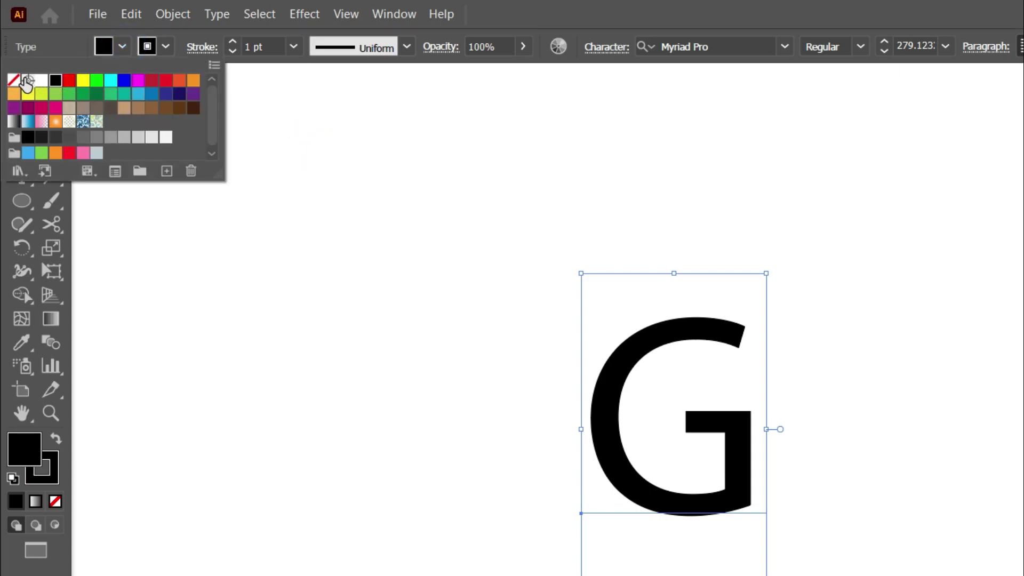
{"action": "left_click", "coordinate": [14, 80]}
{"action": "left_click", "coordinate": [471, 277]}
{"action": "left_click", "coordinate": [483, 269]}
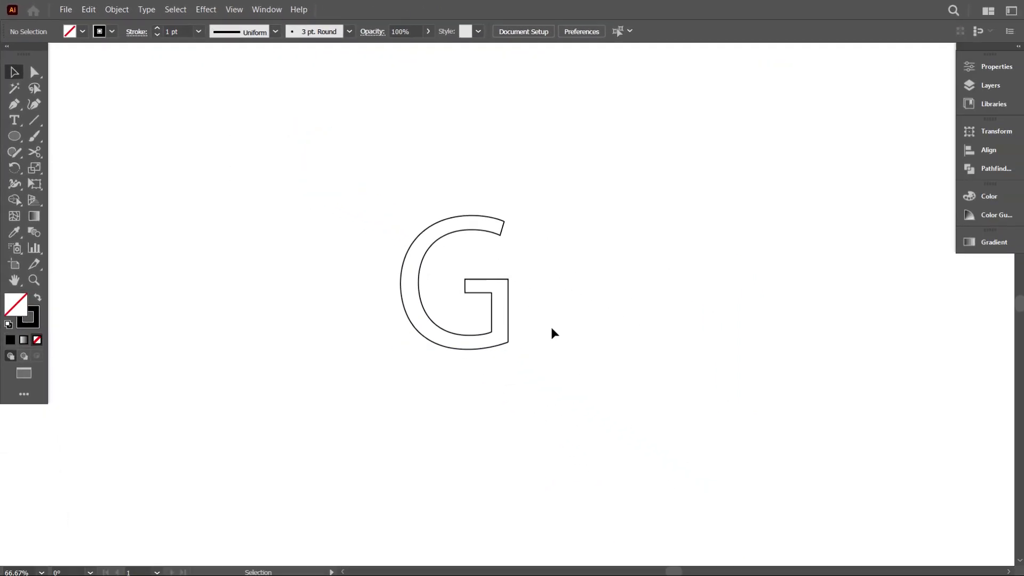
{"action": "left_click_drag", "start_coordinate": [511, 315], "coordinate": [289, 271]}
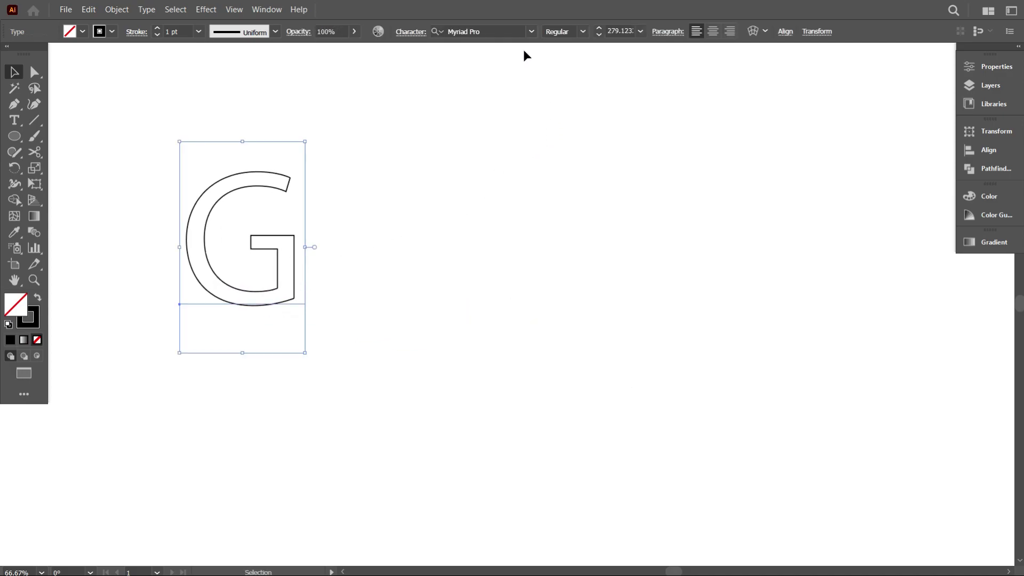
Preview the G in Bahnschrift, Century Gothic and Commissioner from the font list.
{"action": "left_click", "coordinate": [531, 31]}
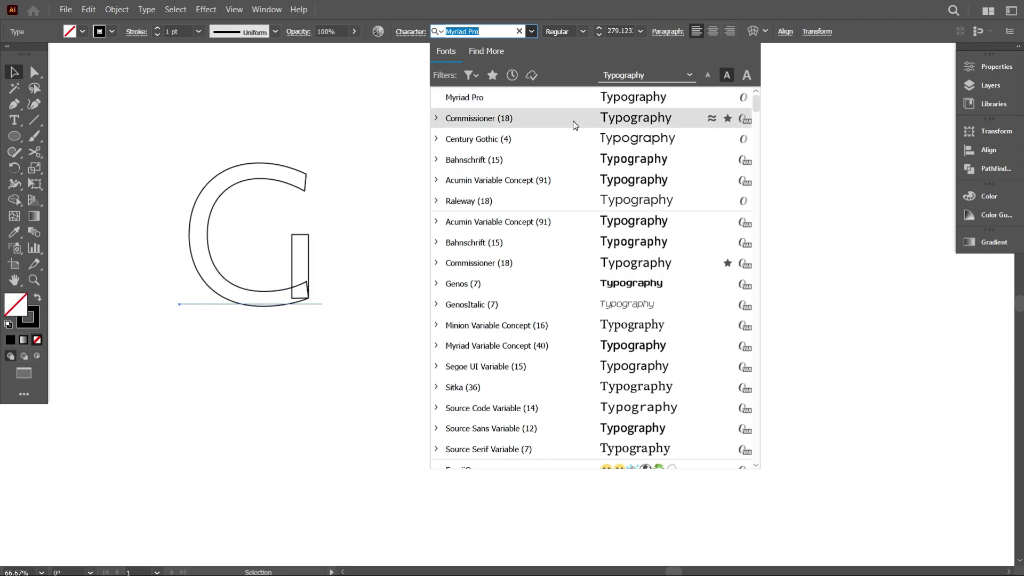
{"action": "key", "text": "Down"}
{"action": "key", "text": "Down"}
{"action": "key", "text": "Up"}
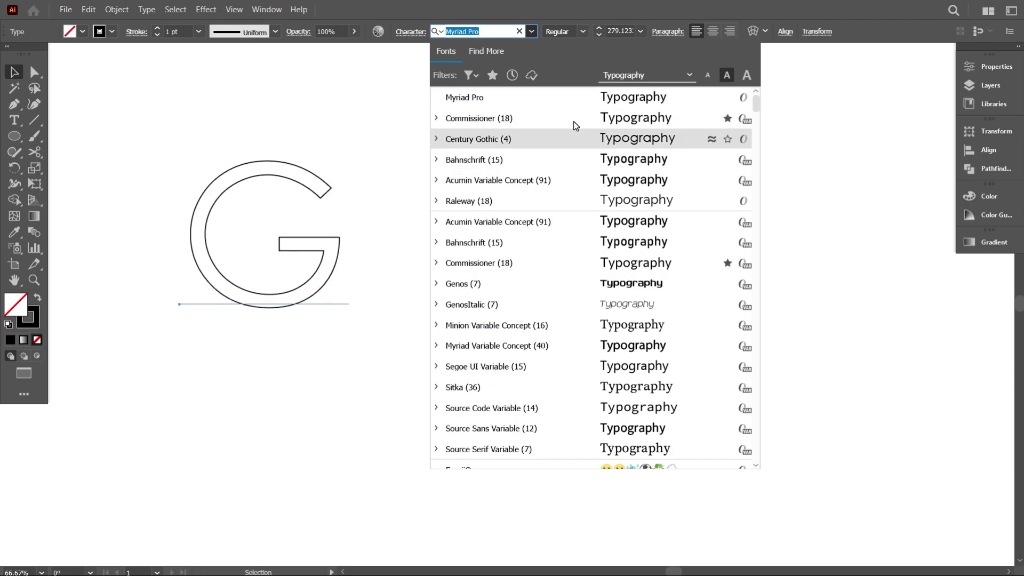
{"action": "key", "text": "Down"}
{"action": "key", "text": "Down"}
{"action": "key", "text": "Down"}
{"action": "key", "text": "Down"}
{"action": "key", "text": "Down"}
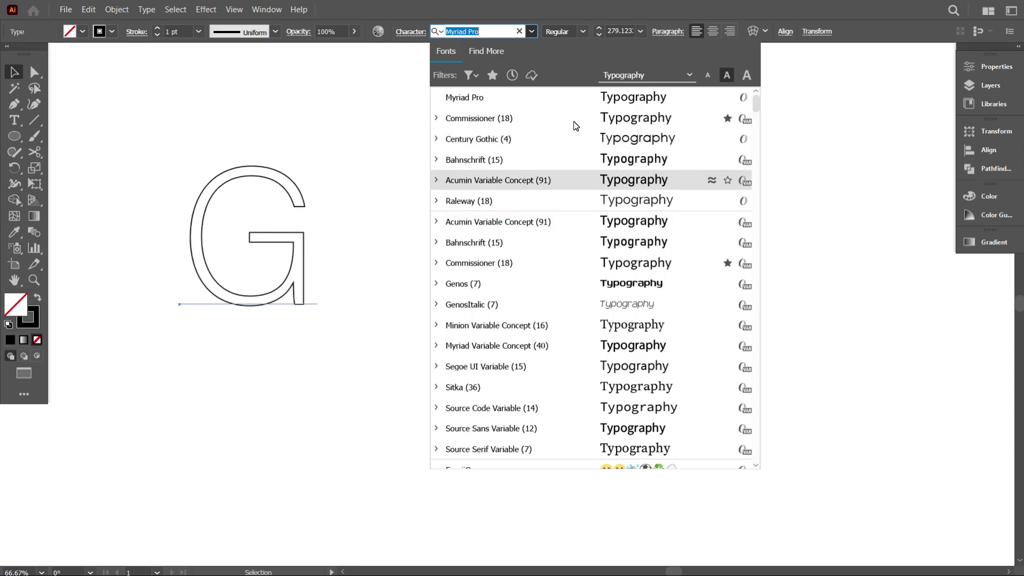
{"action": "key", "text": "Down"}
{"action": "key", "text": "Up"}
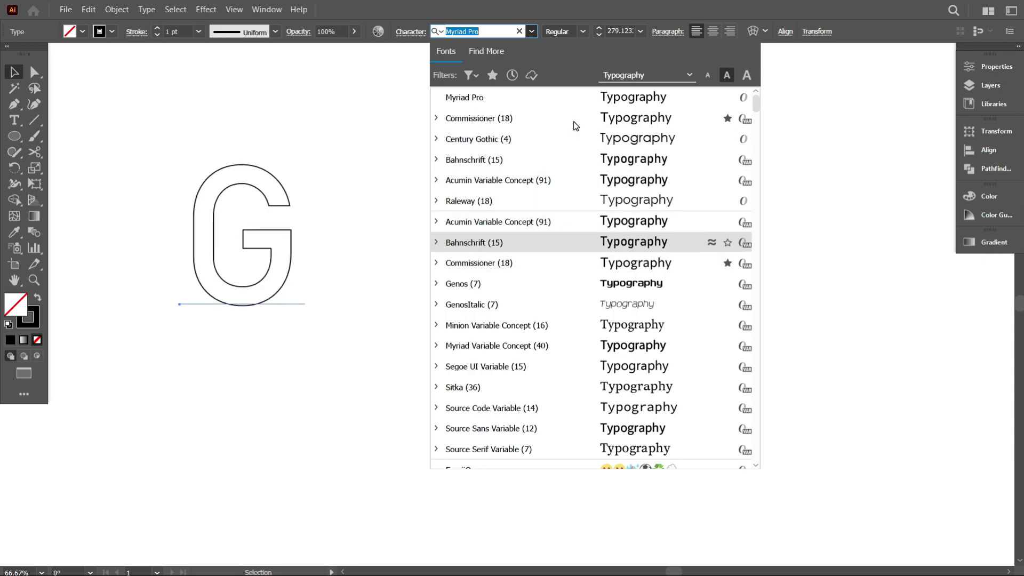
{"action": "key", "text": "Down"}
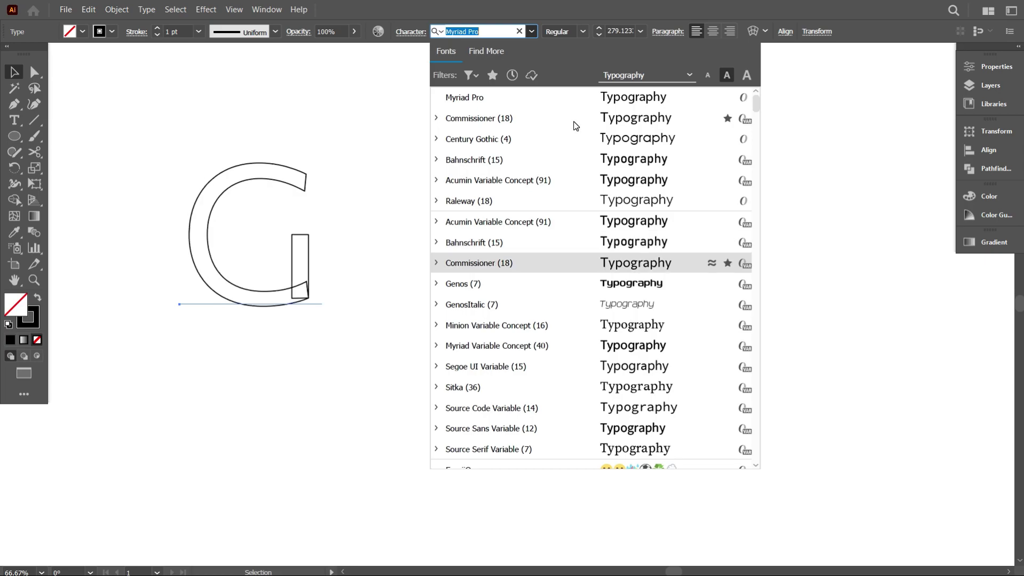
{"action": "key", "text": "Up"}
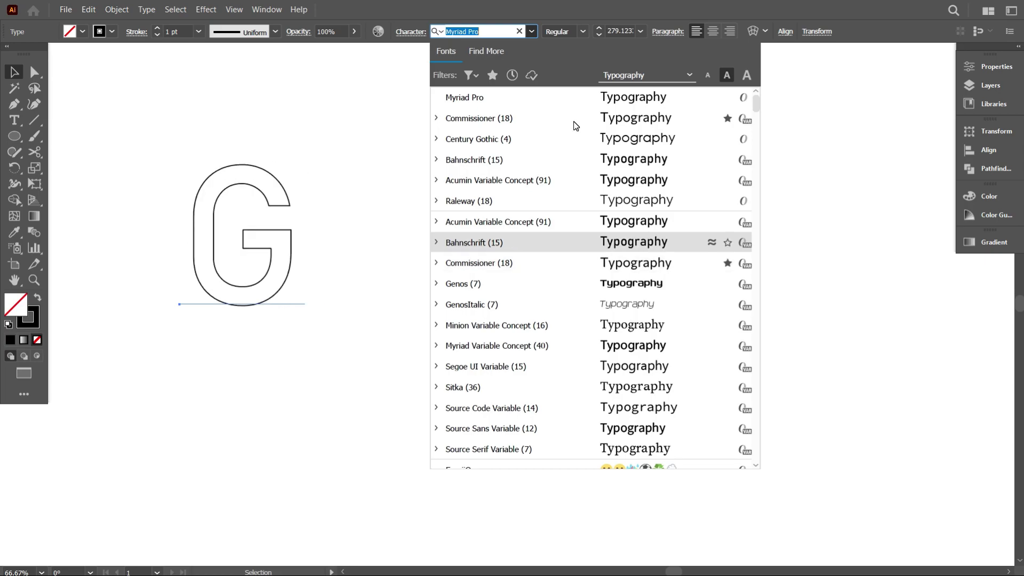
Compare Segoe UI Variable, Sitka and others, then settle on Segoe UI Emoji.
{"action": "key", "text": "Down"}
{"action": "key", "text": "Down"}
{"action": "key", "text": "Down"}
{"action": "key", "text": "Down"}
{"action": "key", "text": "Down"}
{"action": "key", "text": "Down"}
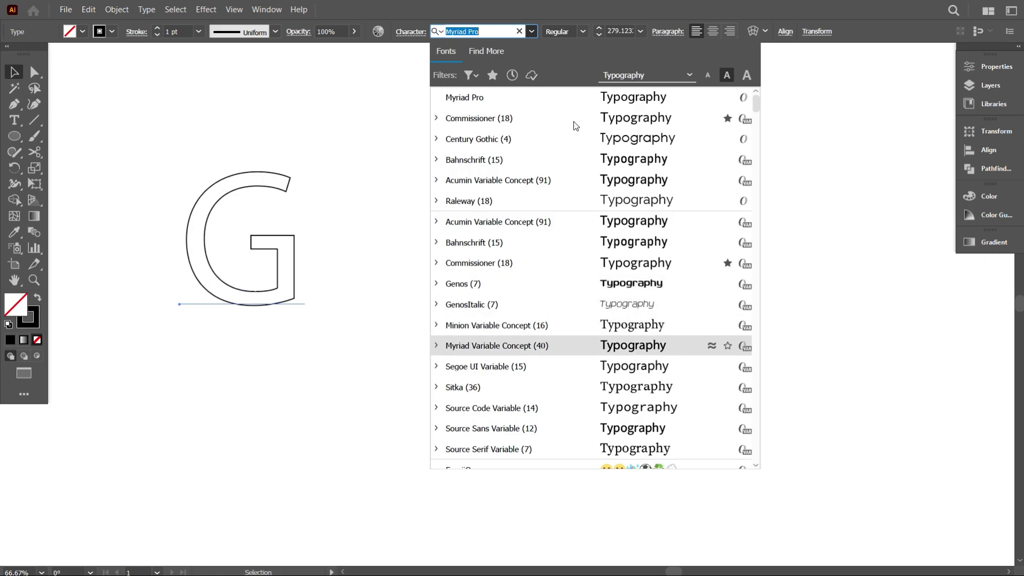
{"action": "key", "text": "Up"}
{"action": "key", "text": "Down"}
{"action": "key", "text": "Down"}
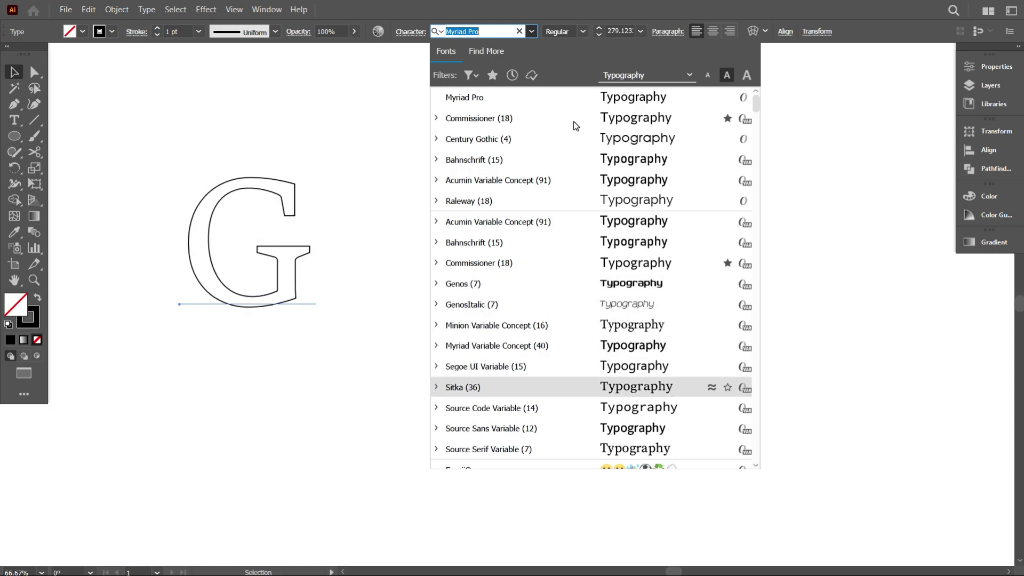
{"action": "key", "text": "Up"}
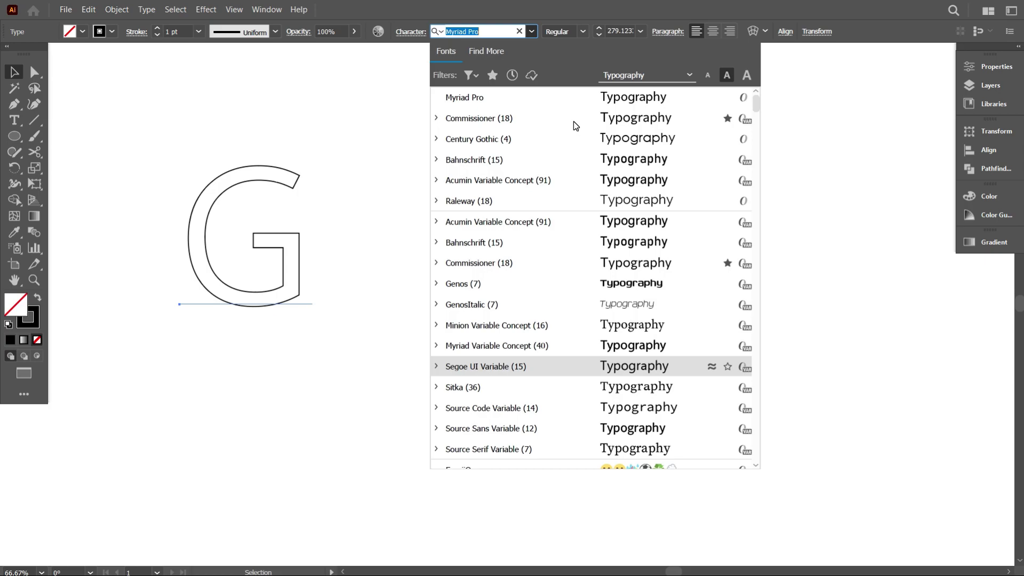
{"action": "key", "text": "Down"}
{"action": "key", "text": "Down"}
{"action": "key", "text": "Up"}
{"action": "key", "text": "Up"}
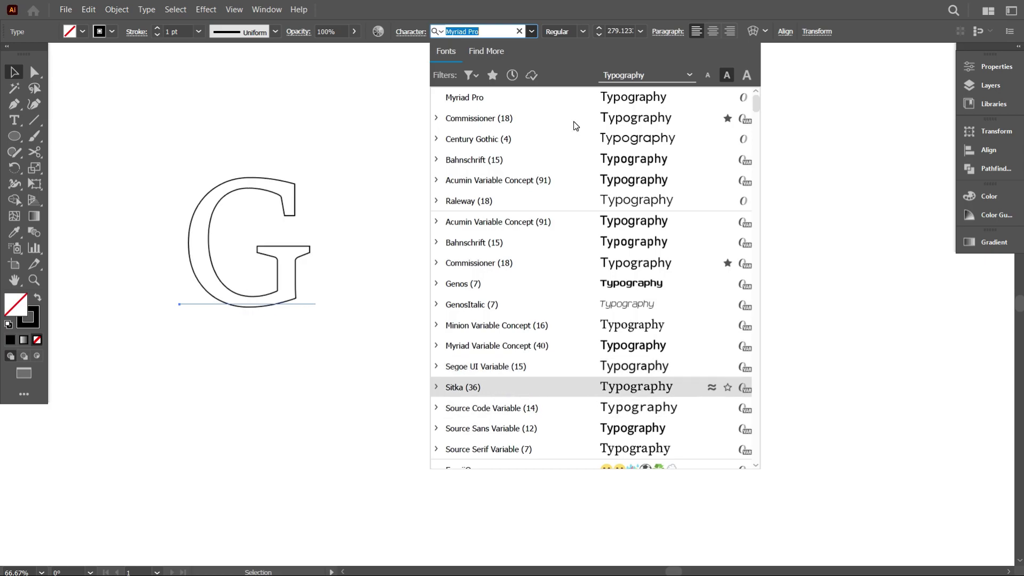
{"action": "key", "text": "Down"}
{"action": "key", "text": "Down"}
{"action": "key", "text": "Down"}
{"action": "key", "text": "Down"}
{"action": "key", "text": "Down"}
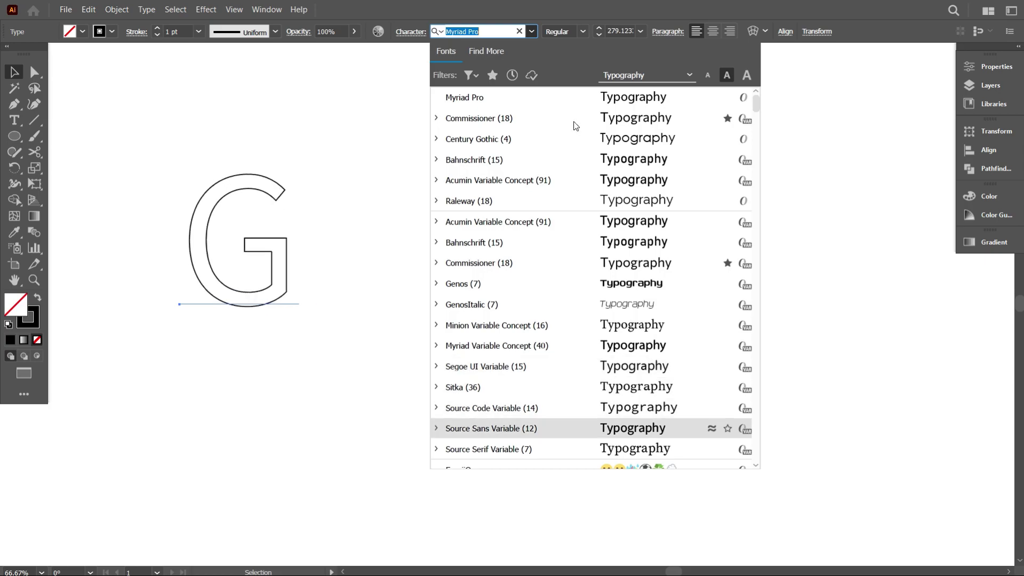
{"action": "key", "text": "Down"}
{"action": "key", "text": "Down"}
{"action": "key", "text": "Up"}
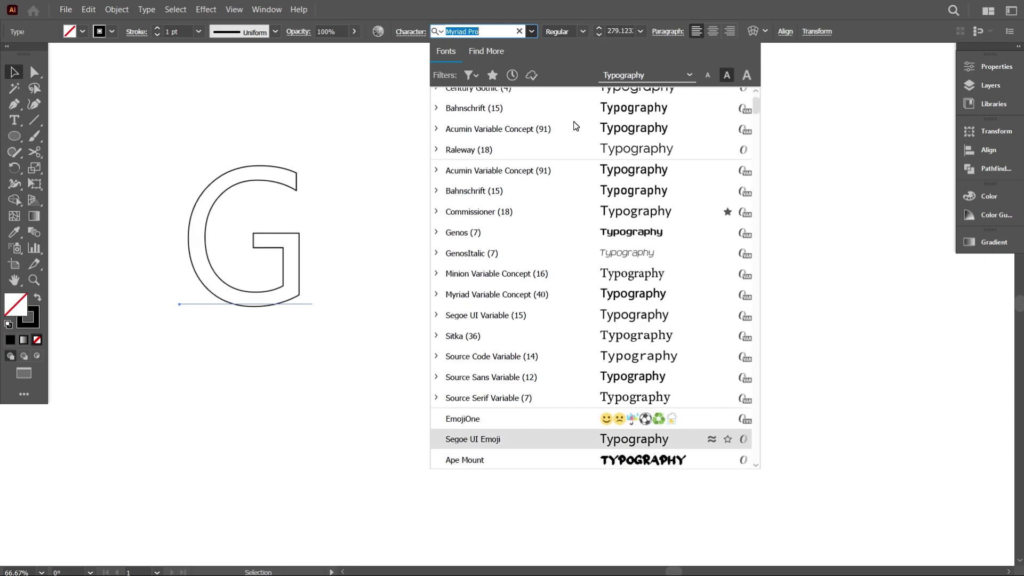
{"action": "key", "text": "Escape"}
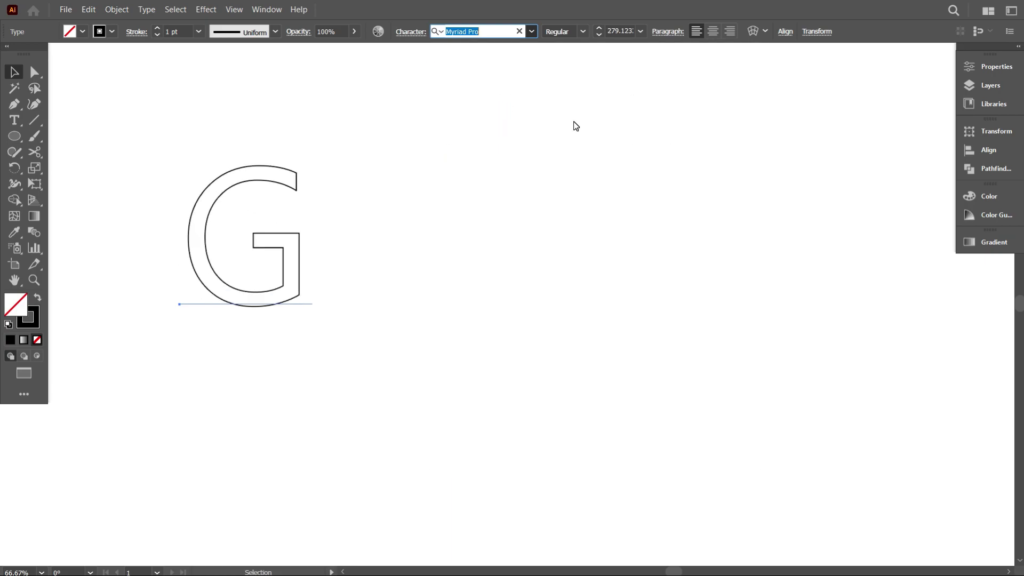
Close the glyph set, centre the G on the artboard at 100% zoom and select it.
{"action": "key", "text": "shift+alt+F11"}
{"action": "left_click", "coordinate": [378, 214]}
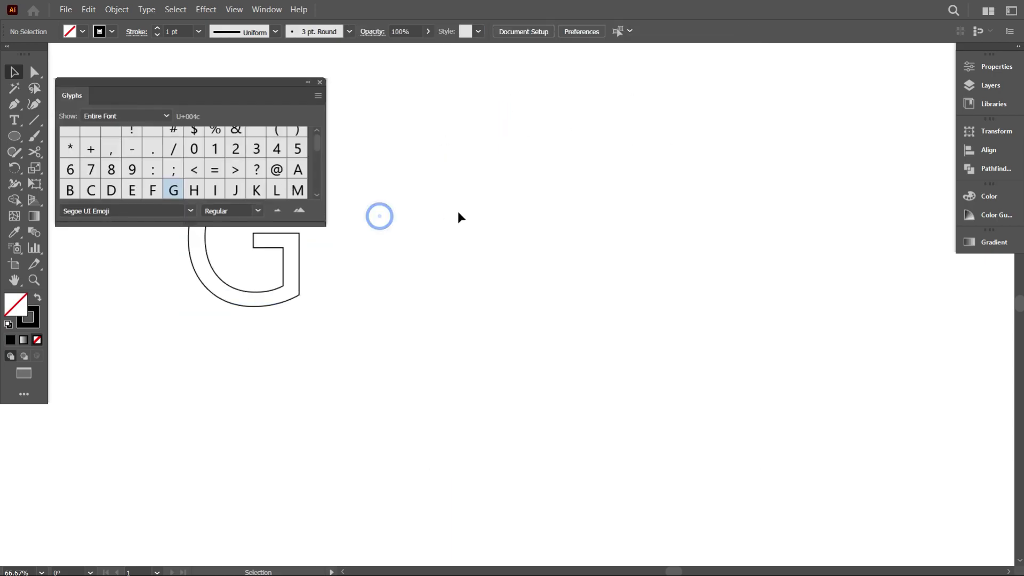
{"action": "left_click", "coordinate": [319, 82]}
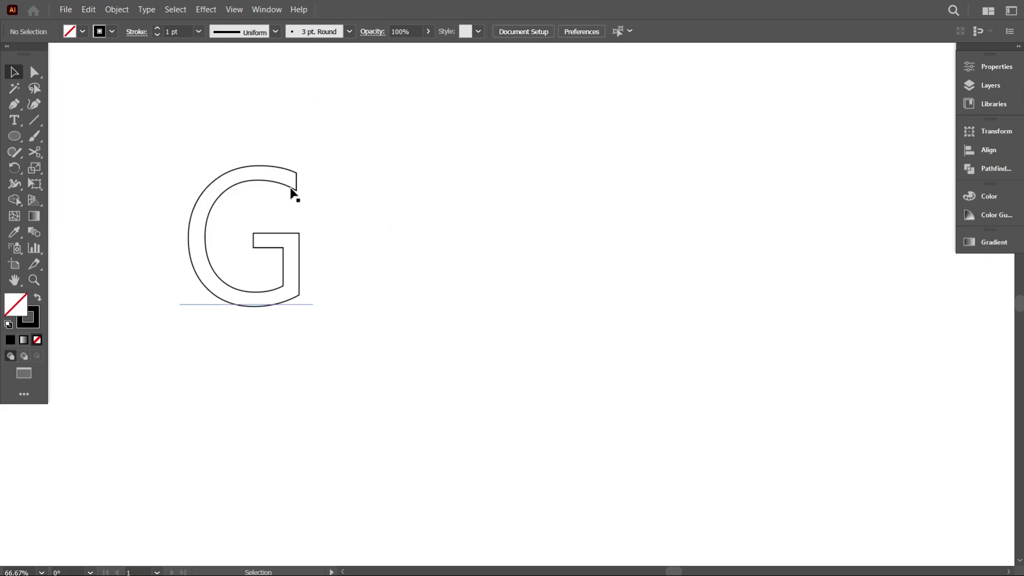
{"action": "left_click_drag", "start_coordinate": [293, 195], "coordinate": [477, 217]}
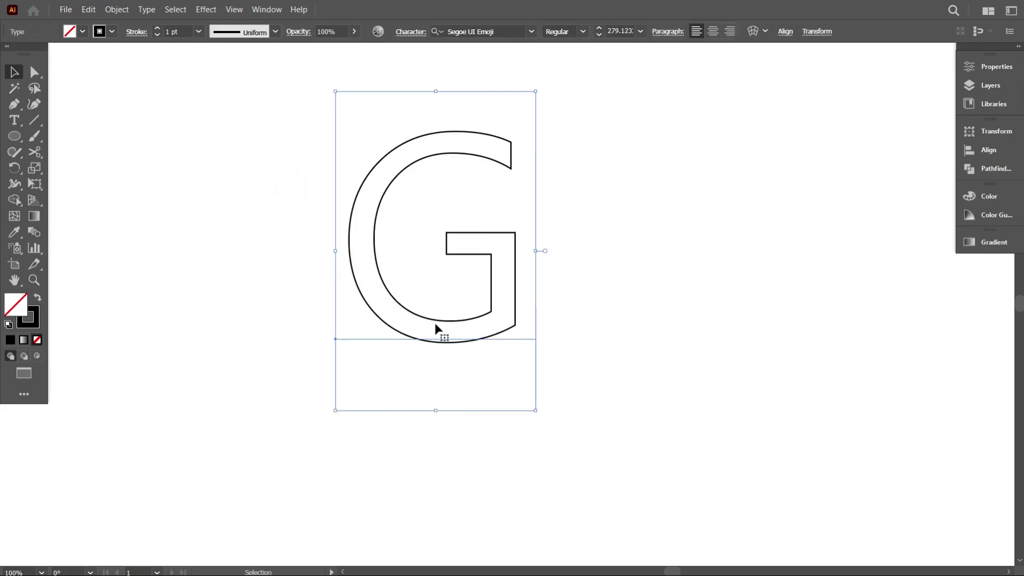
{"action": "key", "text": "ctrl+="}
{"action": "left_click", "coordinate": [630, 284]}
{"action": "left_click_drag", "start_coordinate": [601, 361], "coordinate": [397, 234]}
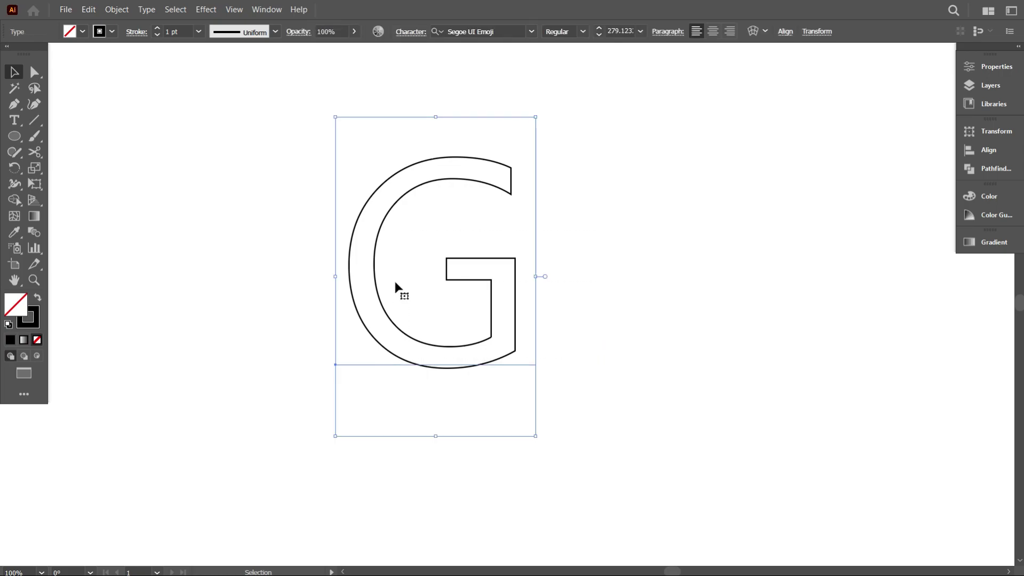
Take the Scissors tool and convert the G text into outline paths.
{"action": "left_click", "coordinate": [35, 151]}
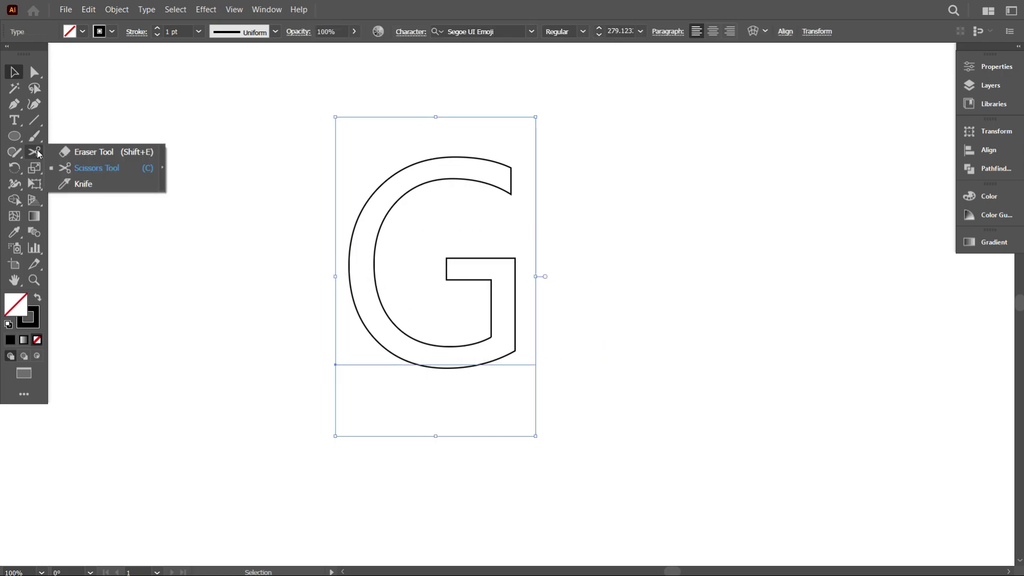
{"action": "left_click", "coordinate": [101, 169]}
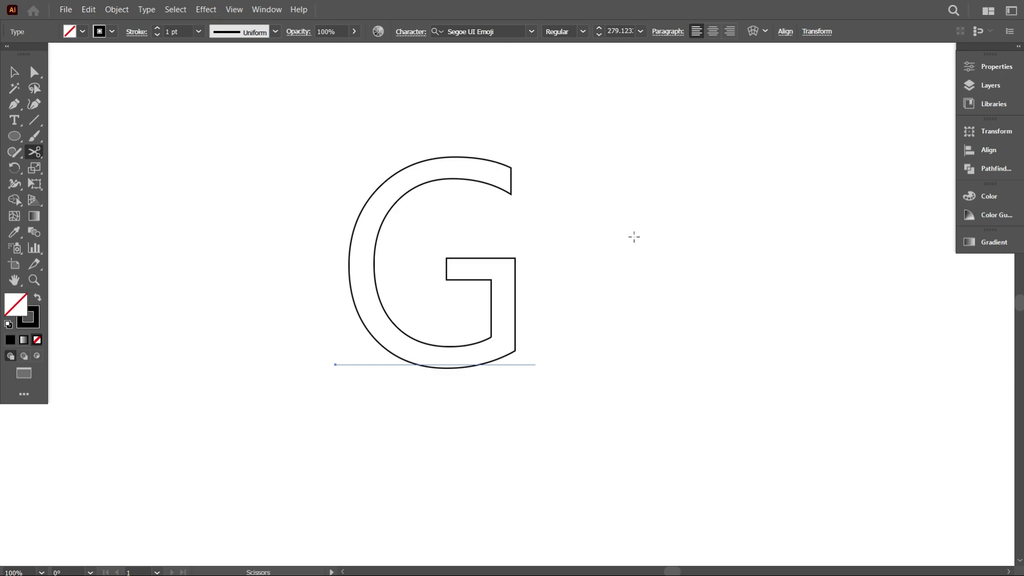
{"action": "right_click", "coordinate": [583, 181]}
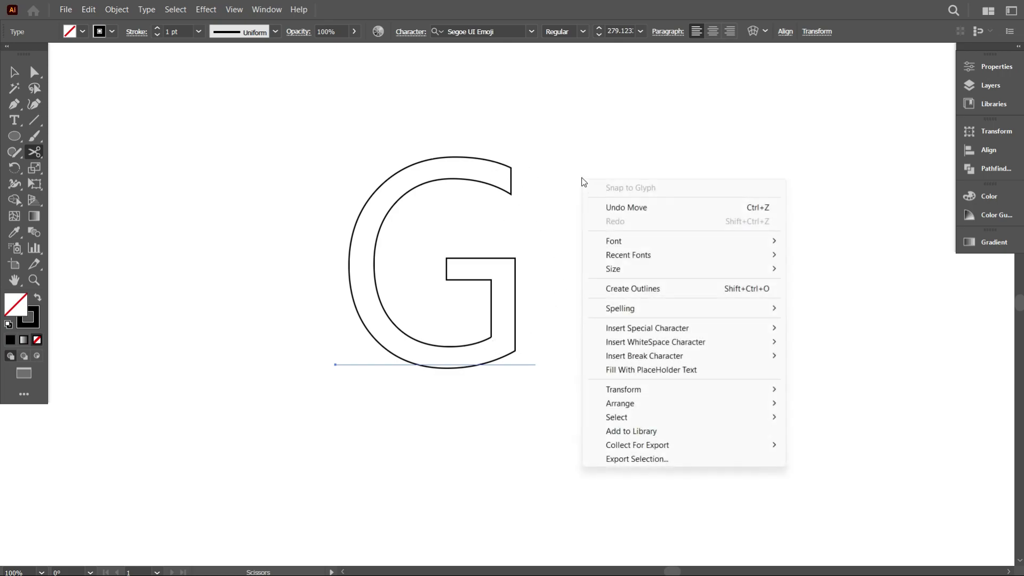
{"action": "left_click", "coordinate": [643, 292]}
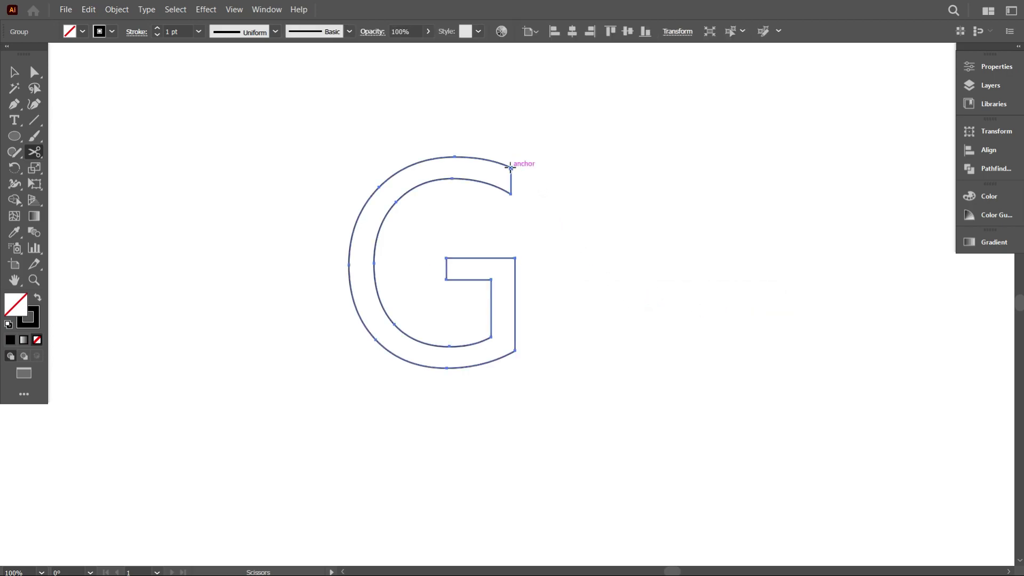
Cut the G's outline at its top-right end and at the crossbar's inner corner.
{"action": "left_click", "coordinate": [510, 167]}
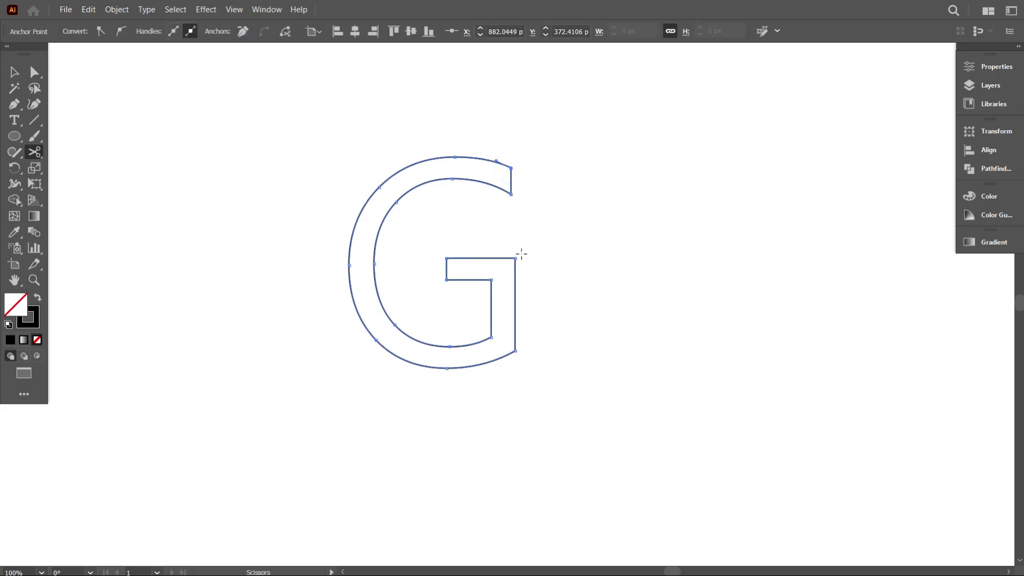
{"action": "left_click", "coordinate": [447, 259]}
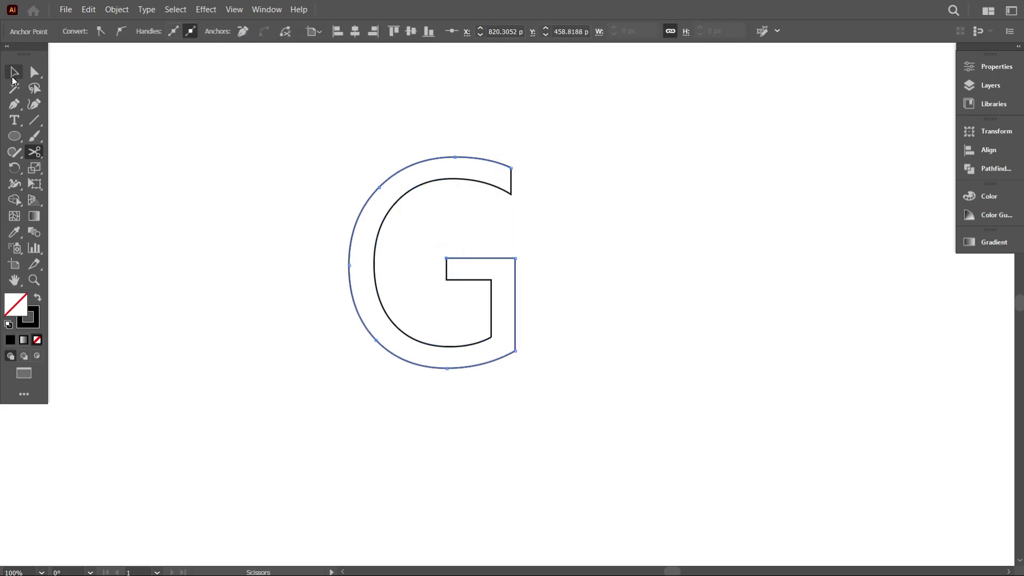
{"action": "left_click", "coordinate": [15, 73]}
{"action": "left_click", "coordinate": [233, 135]}
Ungroup the G, release its compound path and delete the separated inner contour.
{"action": "left_click_drag", "start_coordinate": [309, 151], "coordinate": [486, 285]}
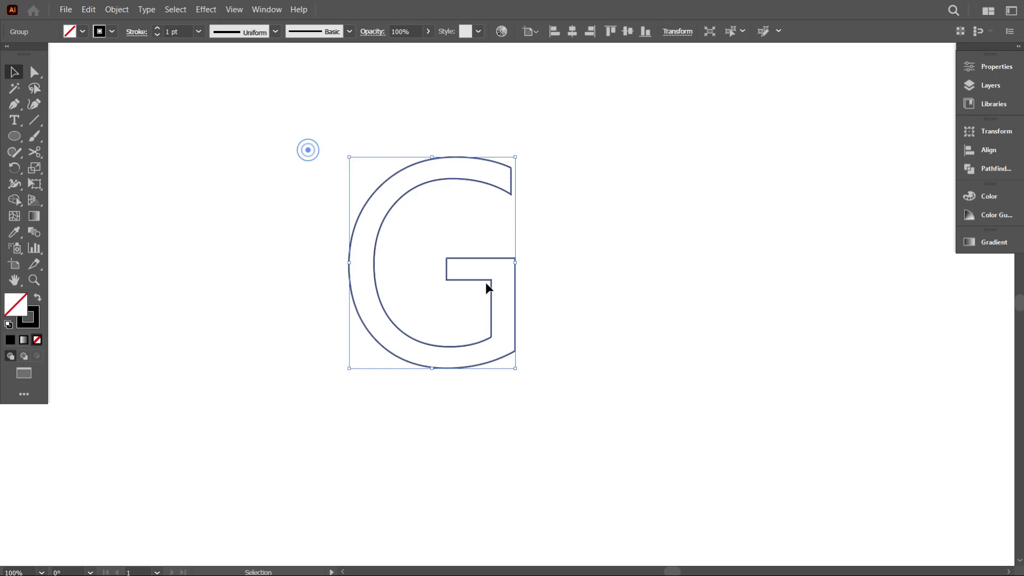
{"action": "right_click", "coordinate": [459, 206]}
{"action": "left_click", "coordinate": [535, 312]}
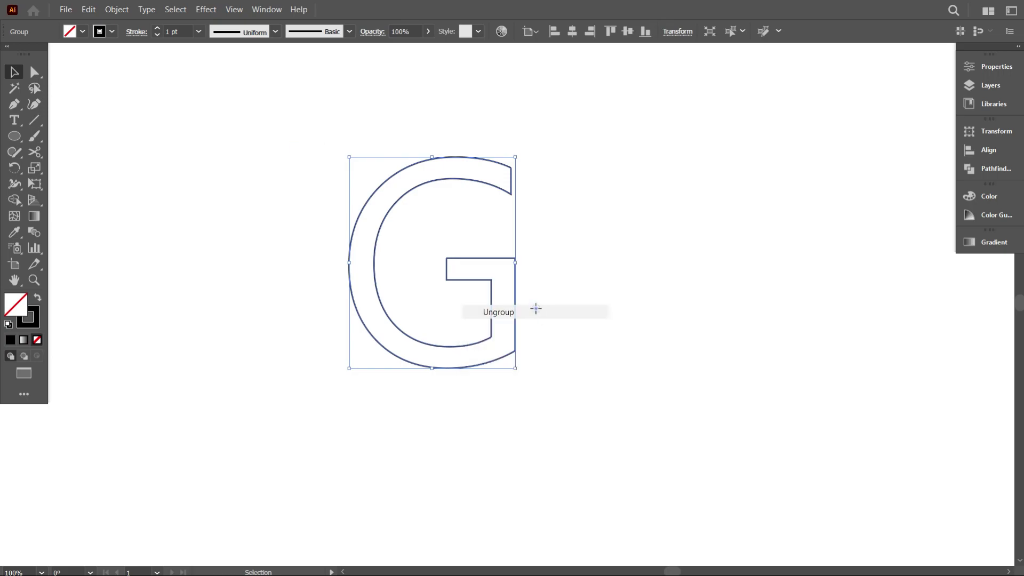
{"action": "right_click", "coordinate": [567, 204]}
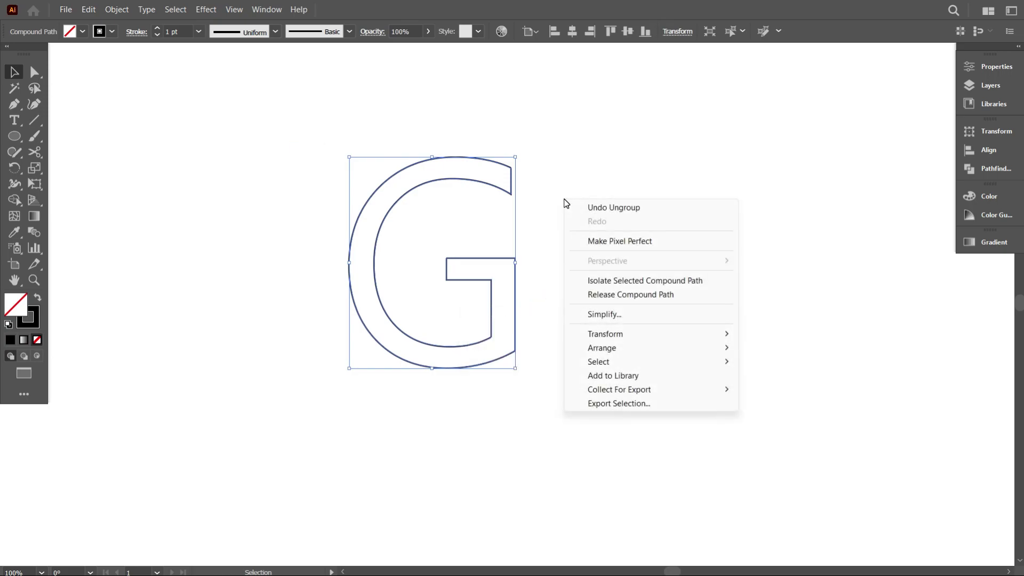
{"action": "left_click", "coordinate": [661, 294]}
{"action": "left_click", "coordinate": [647, 296]}
{"action": "left_click_drag", "start_coordinate": [491, 293], "coordinate": [691, 298]}
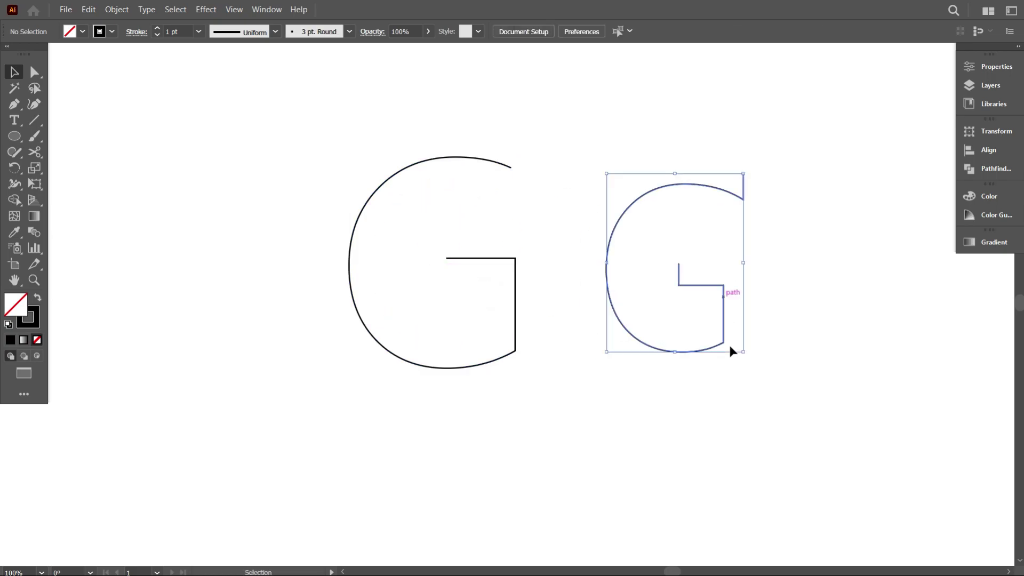
{"action": "key", "text": "Delete"}
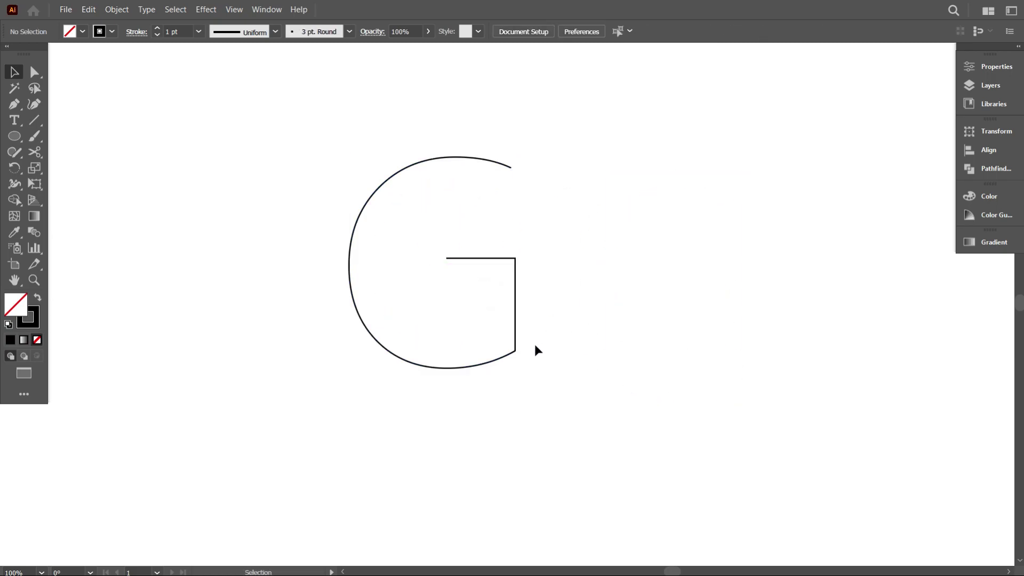
Move the remaining open G path slightly higher.
{"action": "left_click", "coordinate": [515, 331]}
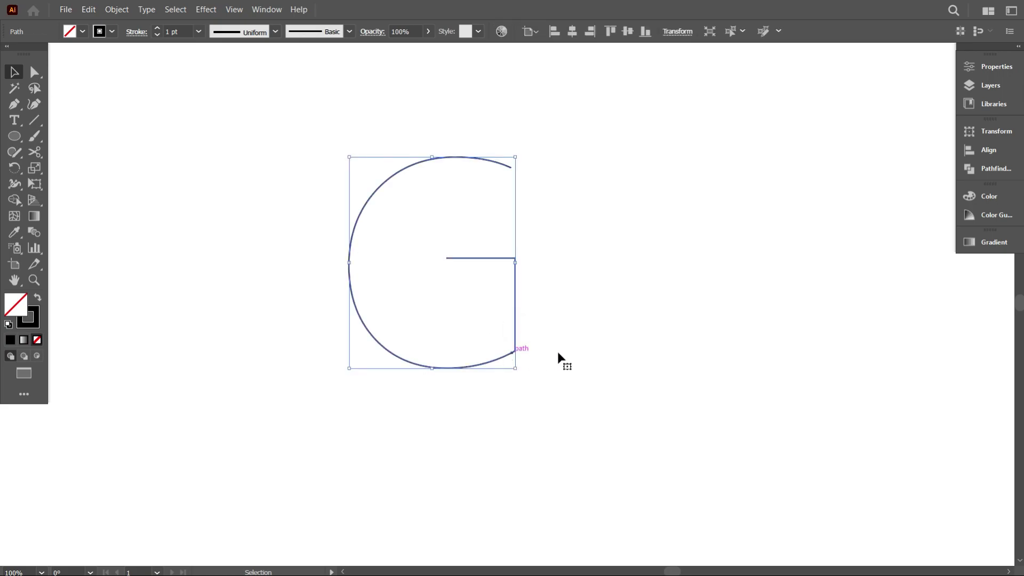
{"action": "scroll", "coordinate": [523, 348], "scroll_direction": "down", "scroll_amount": 1}
{"action": "scroll", "coordinate": [550, 357], "scroll_direction": "down", "scroll_amount": 1}
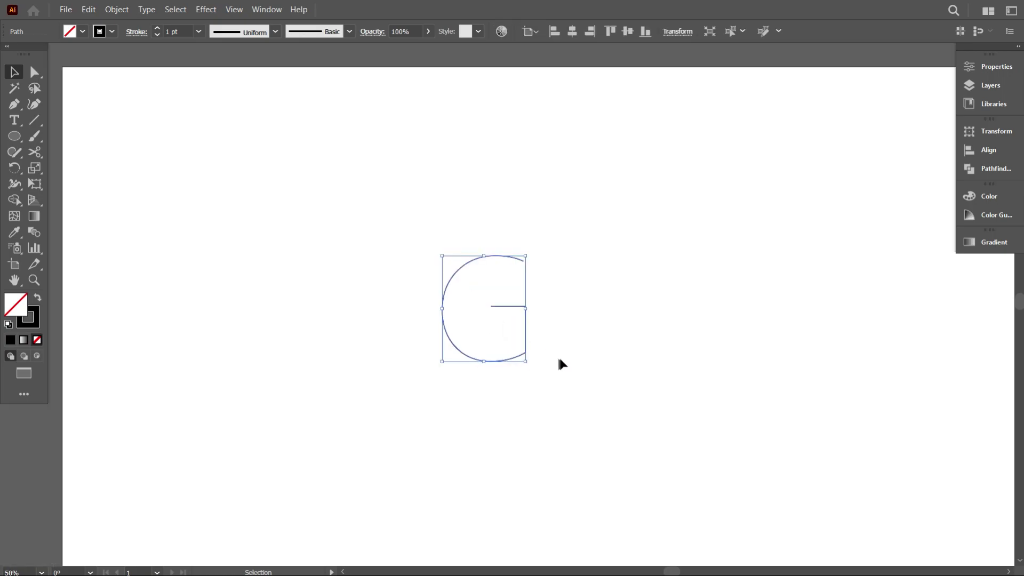
{"action": "scroll", "coordinate": [558, 355], "scroll_direction": "up", "scroll_amount": 1}
{"action": "left_click", "coordinate": [644, 378]}
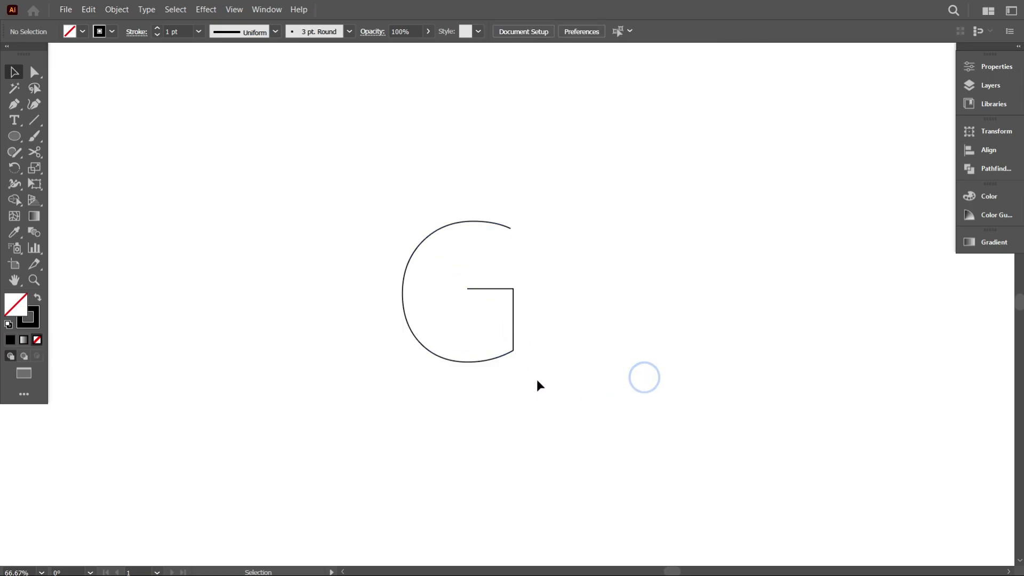
{"action": "left_click_drag", "start_coordinate": [586, 397], "coordinate": [567, 387]}
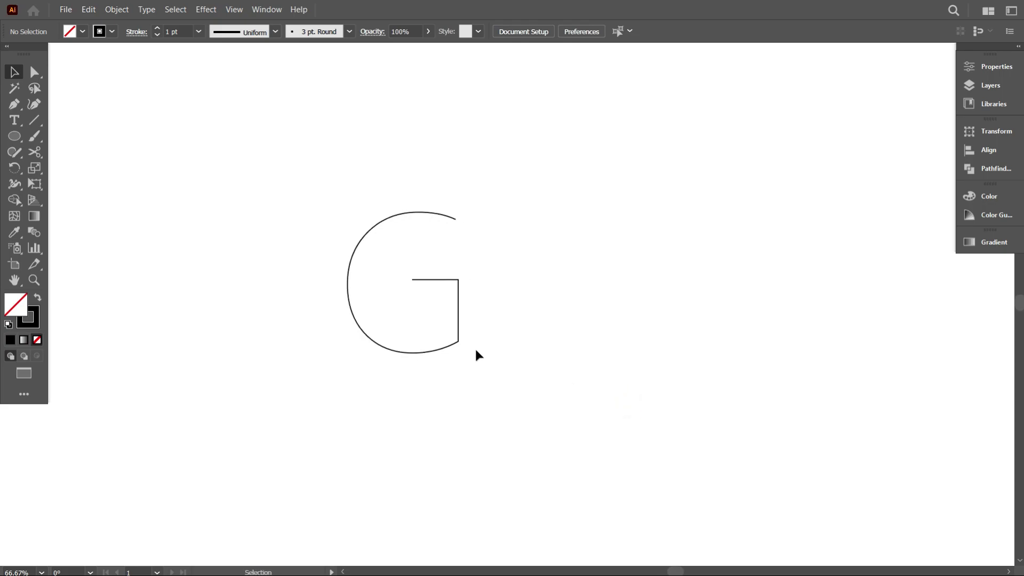
{"action": "left_click_drag", "start_coordinate": [456, 345], "coordinate": [492, 368]}
{"action": "left_click", "coordinate": [640, 380]}
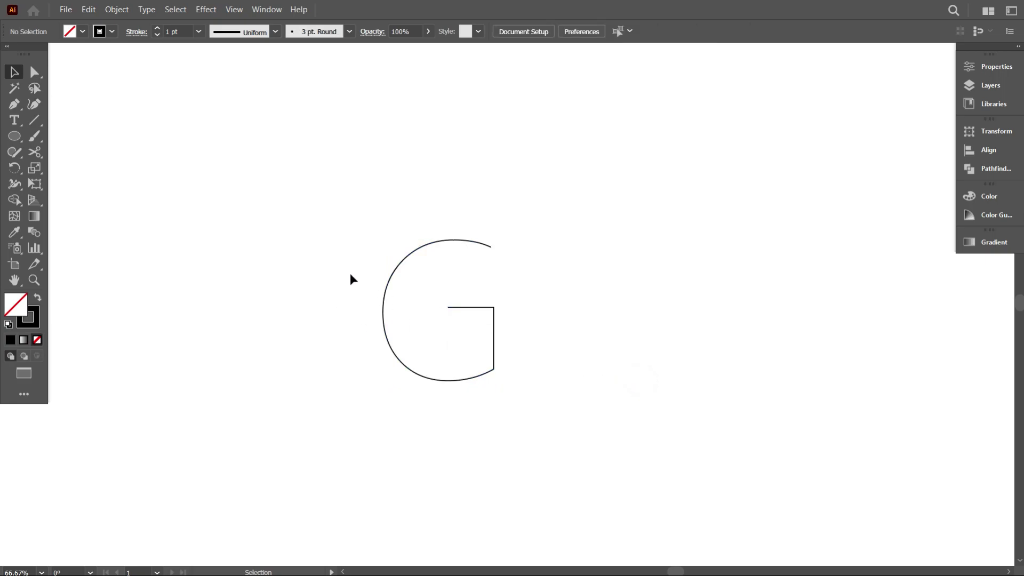
Draw a small circle above-left of the G with a gradient fill and no stroke.
{"action": "left_click", "coordinate": [14, 137]}
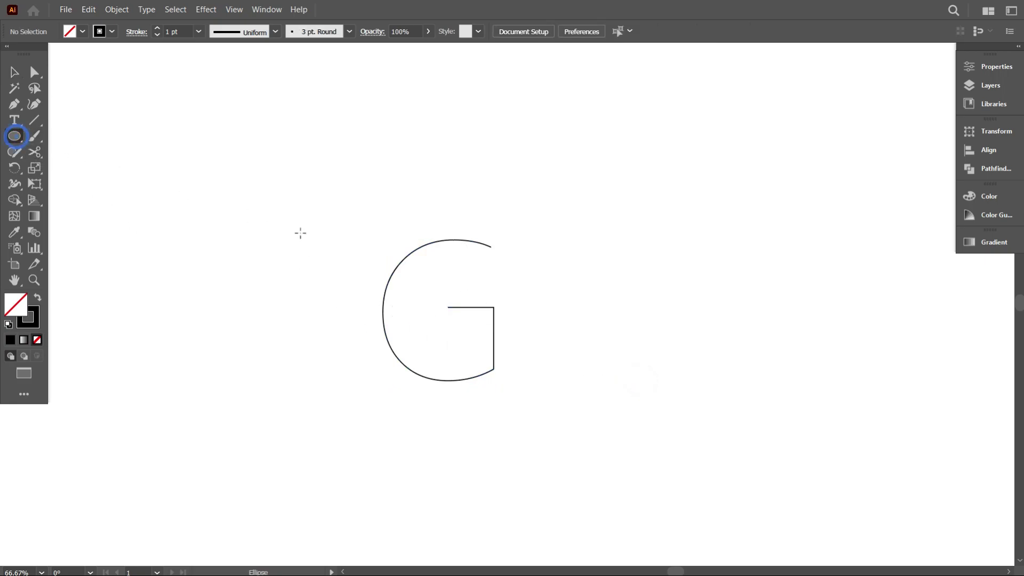
{"action": "left_click_drag", "start_coordinate": [288, 170], "coordinate": [317, 197]}
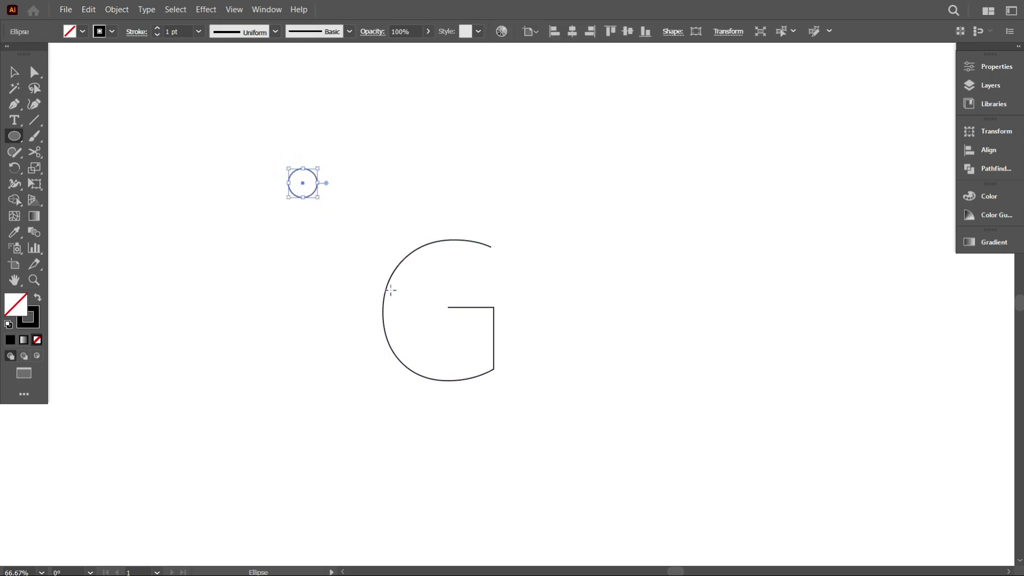
{"action": "left_click", "coordinate": [24, 340]}
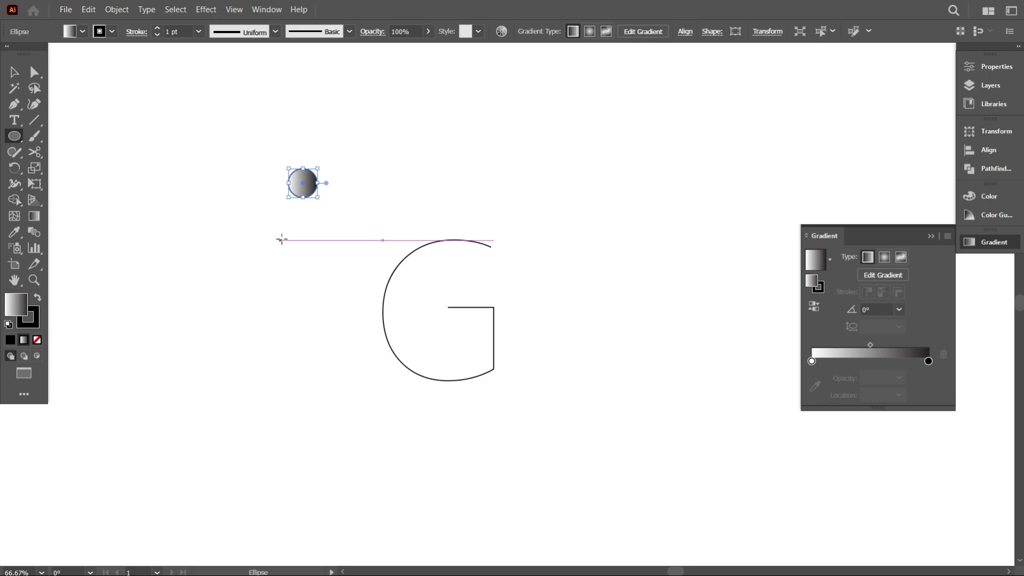
{"action": "left_click", "coordinate": [112, 30]}
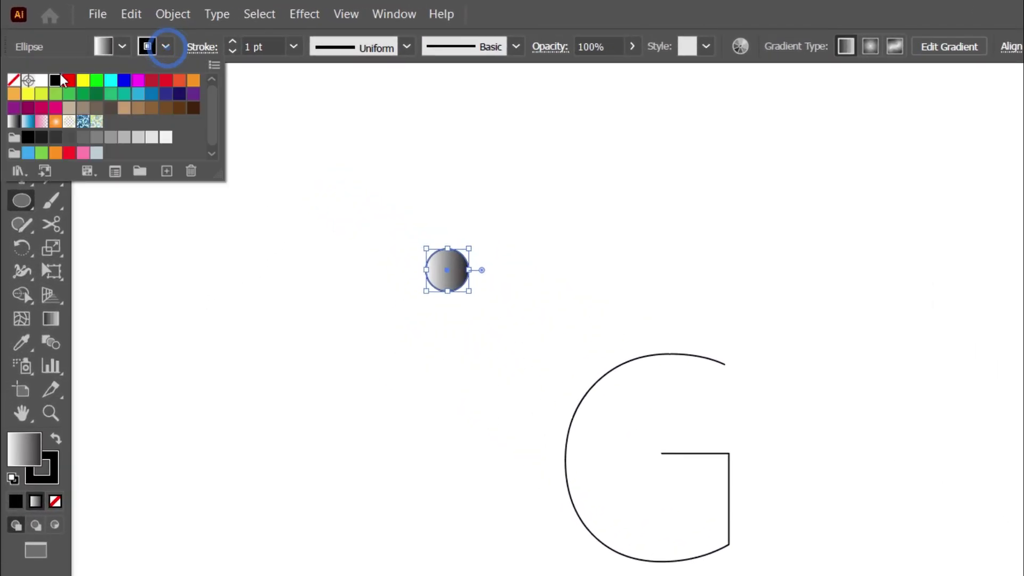
{"action": "left_click", "coordinate": [13, 80]}
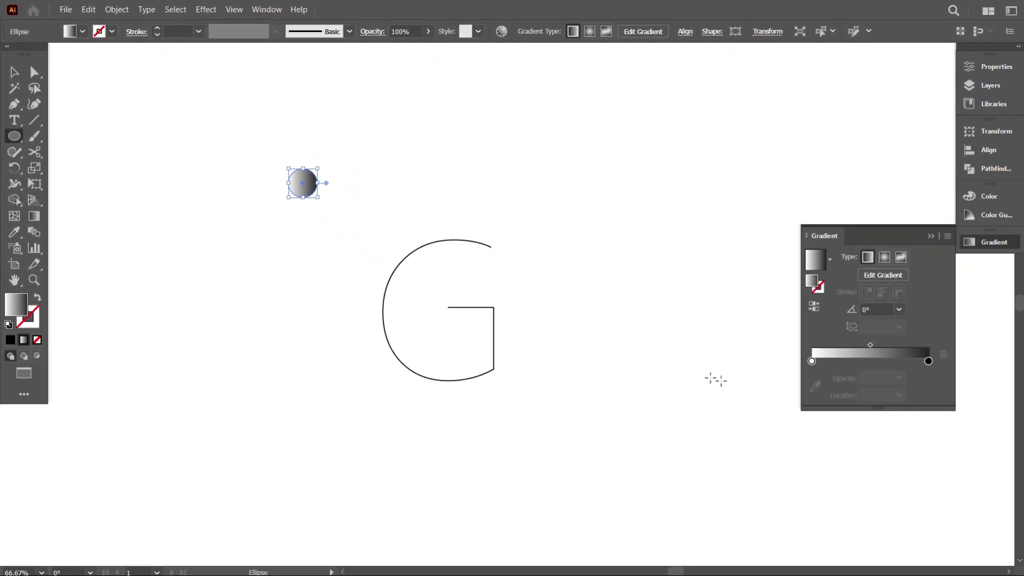
Set the gradient's left stop to cyan and right stop to purple.
{"action": "left_click", "coordinate": [812, 362]}
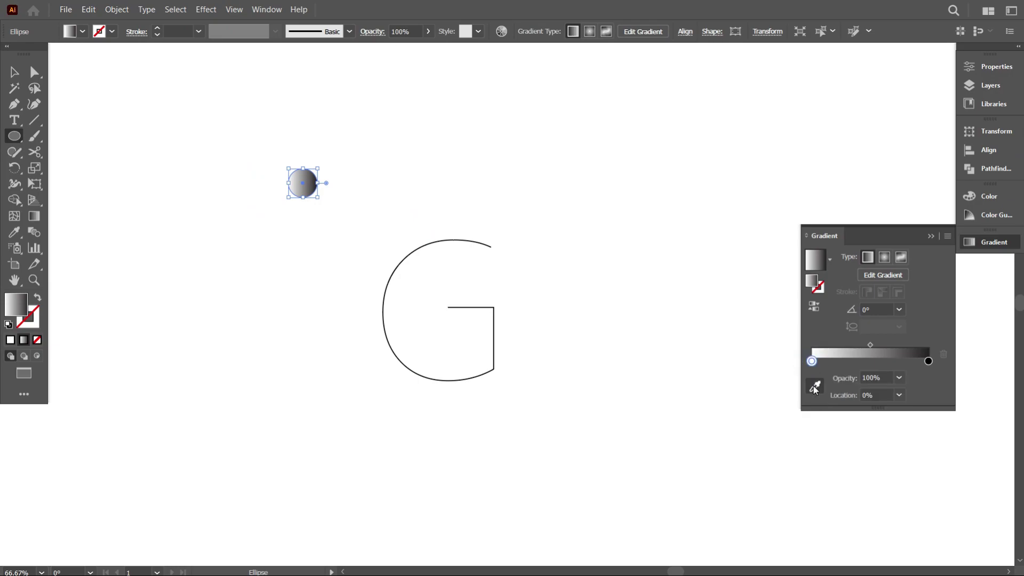
{"action": "double_click", "coordinate": [812, 361]}
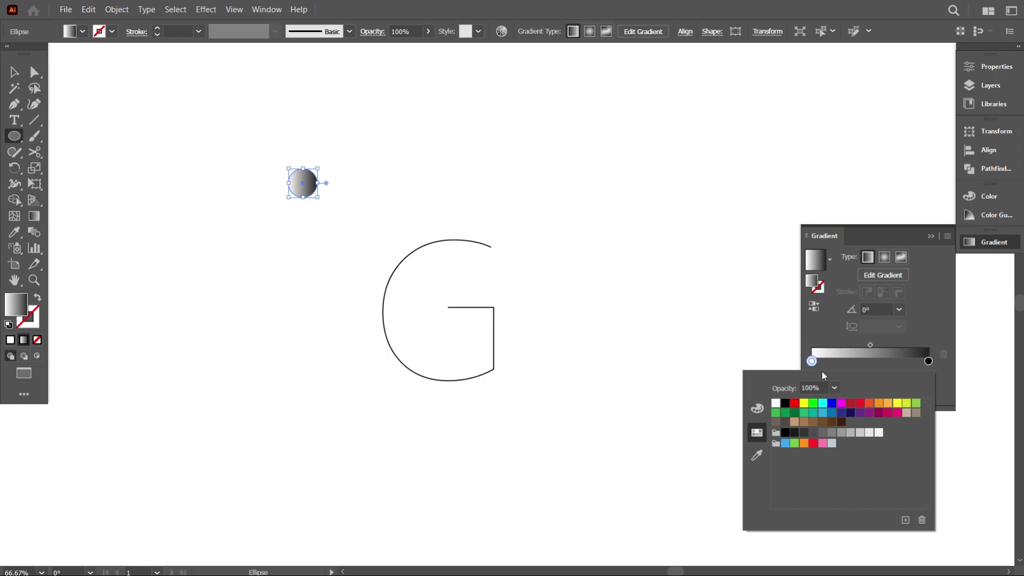
{"action": "left_click", "coordinate": [842, 405]}
{"action": "left_click", "coordinate": [824, 405]}
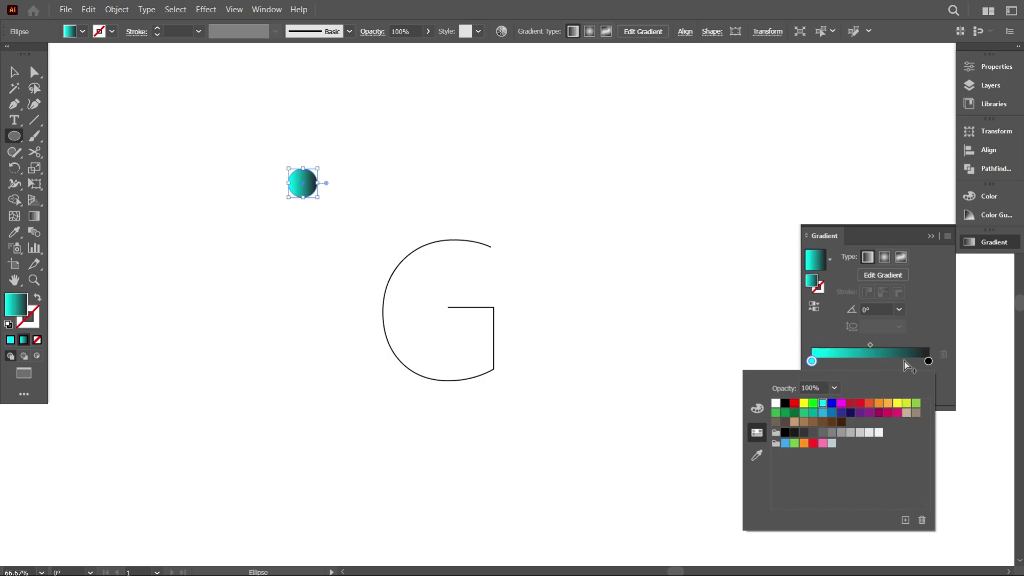
{"action": "double_click", "coordinate": [929, 362]}
{"action": "left_click", "coordinate": [861, 413]}
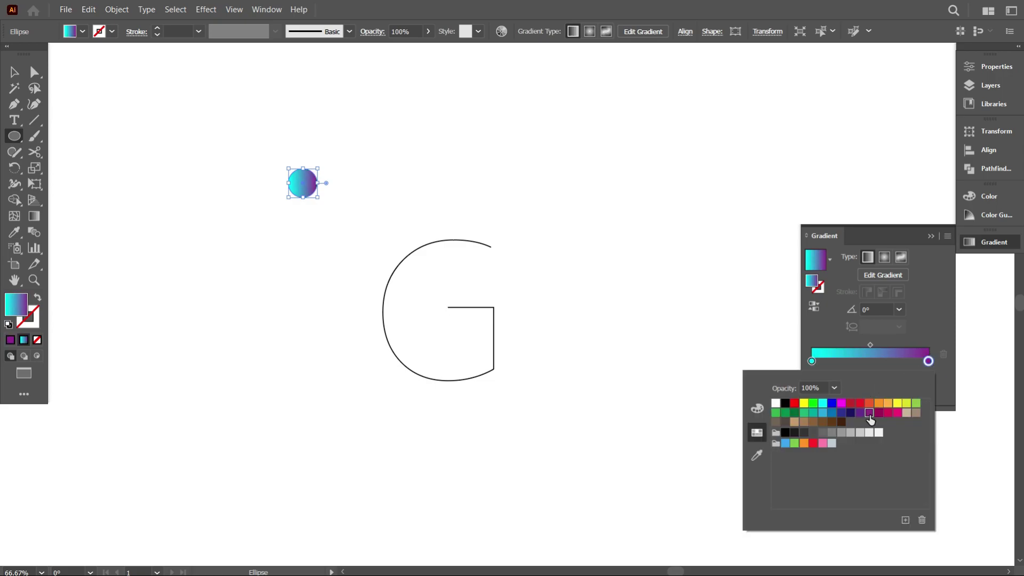
{"action": "left_click", "coordinate": [730, 334]}
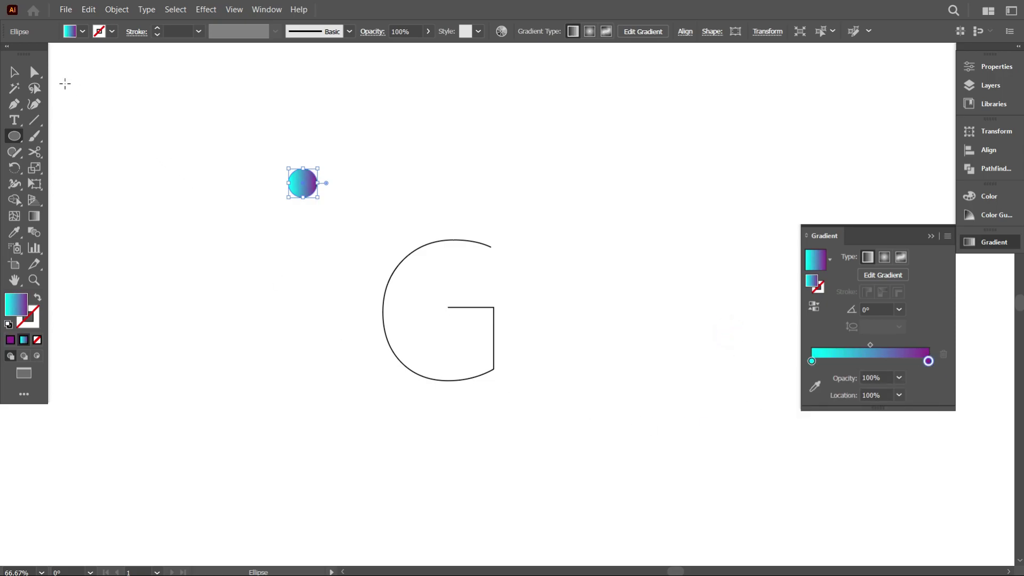
{"action": "left_click", "coordinate": [14, 71]}
Alt-drag a copy of the gradient circle about 308 px right, then select both circles.
{"action": "left_click", "coordinate": [193, 133]}
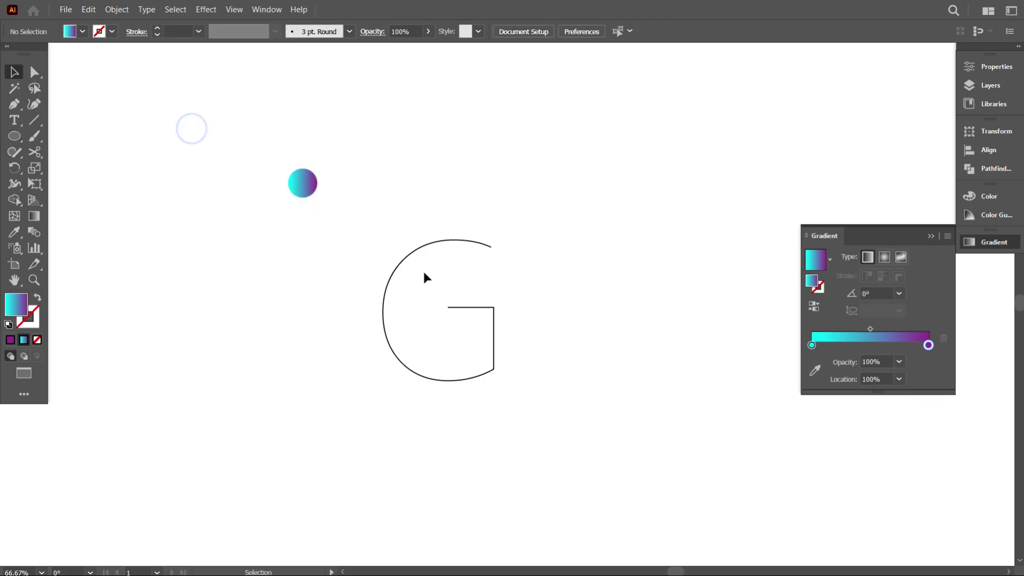
{"action": "left_click", "coordinate": [313, 190]}
{"action": "left_click_drag", "start_coordinate": [310, 185], "coordinate": [521, 184]}
{"action": "left_click", "coordinate": [536, 229]}
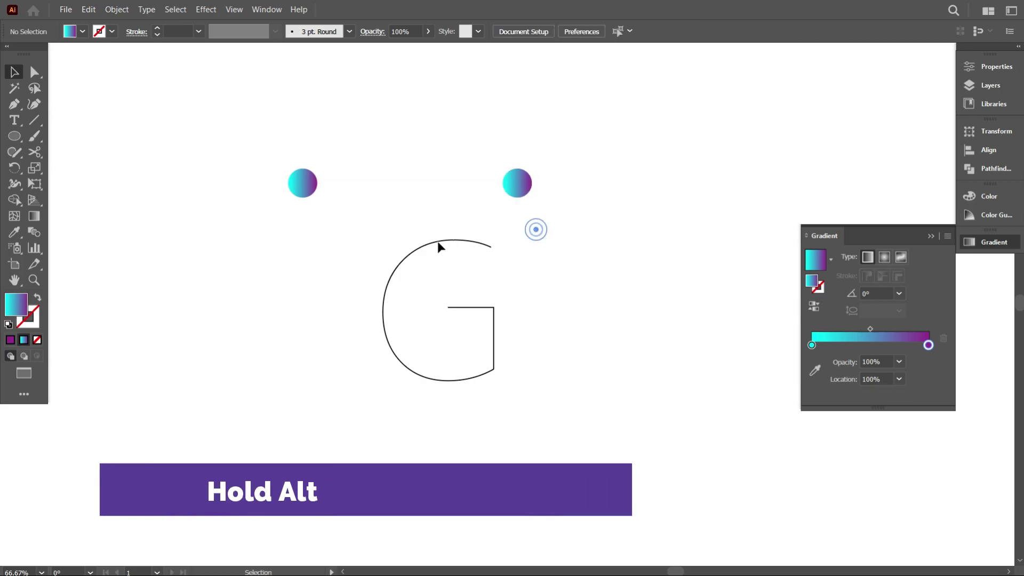
{"action": "scroll", "coordinate": [376, 240], "scroll_direction": "up", "scroll_amount": 1, "text": "alt"}
{"action": "scroll", "coordinate": [458, 209], "scroll_direction": "up", "scroll_amount": 1}
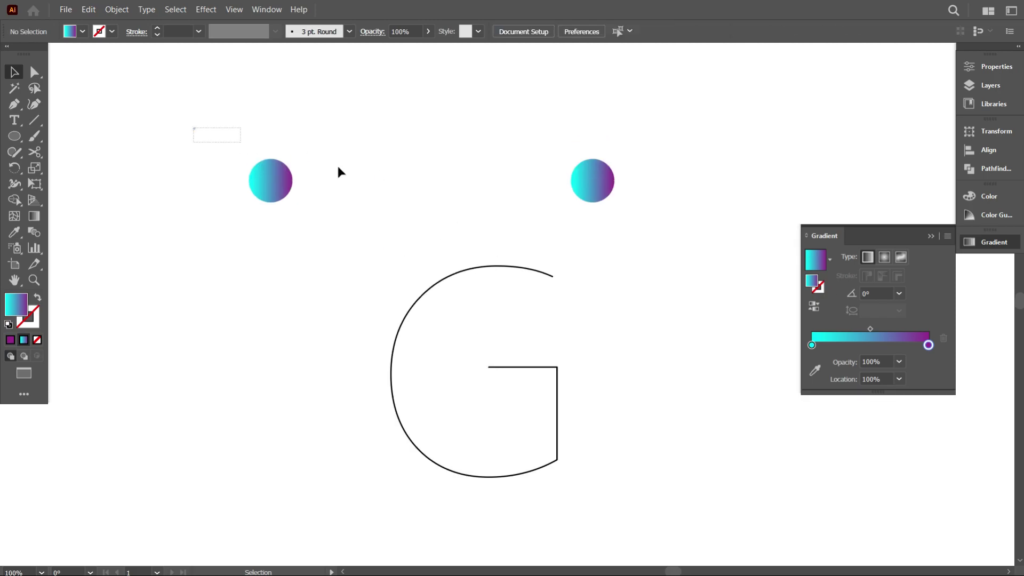
{"action": "left_click_drag", "start_coordinate": [338, 167], "coordinate": [687, 193]}
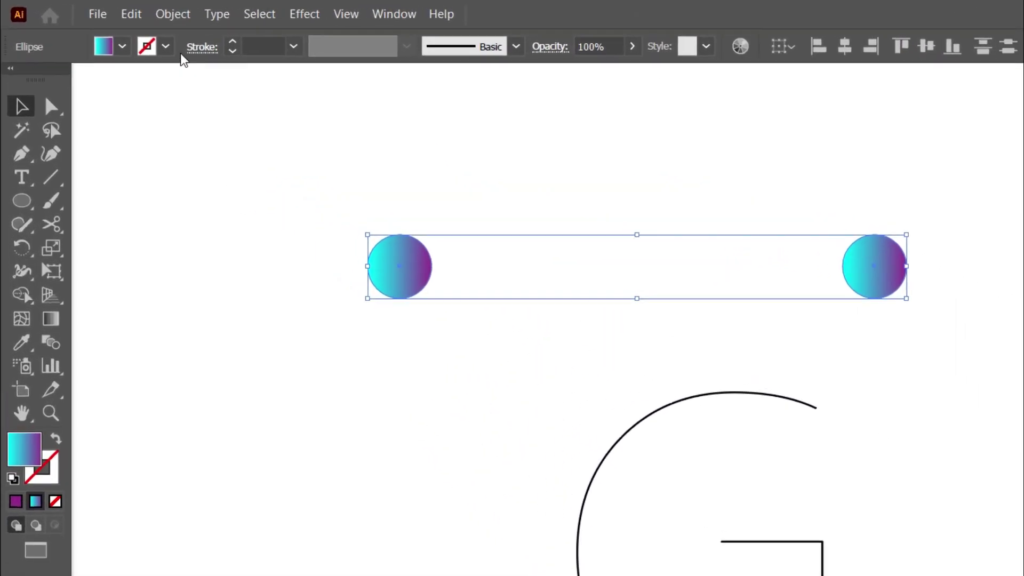
Blend the two circles and set Blend Options to 100 specified steps.
{"action": "left_click", "coordinate": [172, 14]}
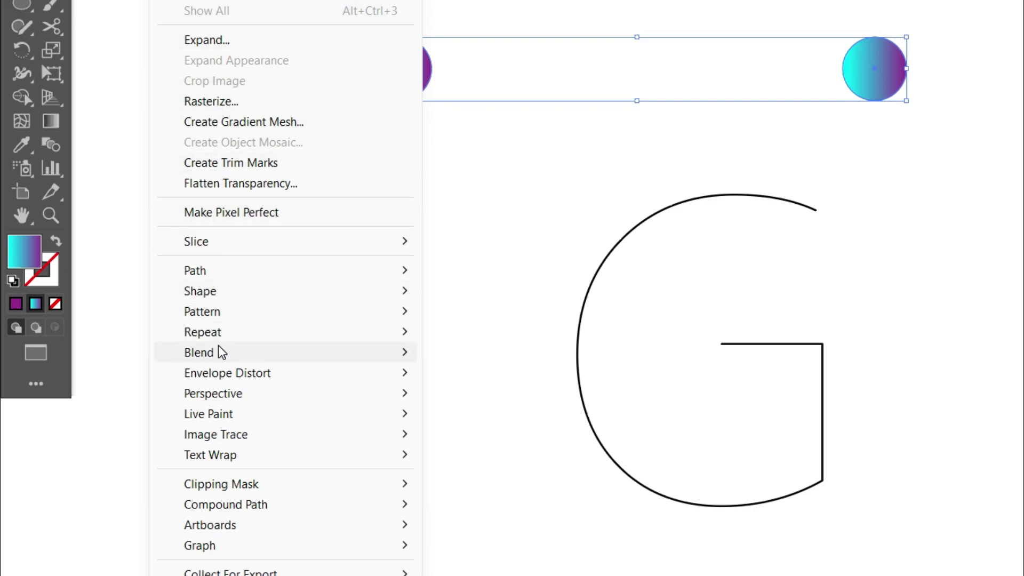
{"action": "mouse_move", "coordinate": [222, 352]}
{"action": "left_click", "coordinate": [492, 359]}
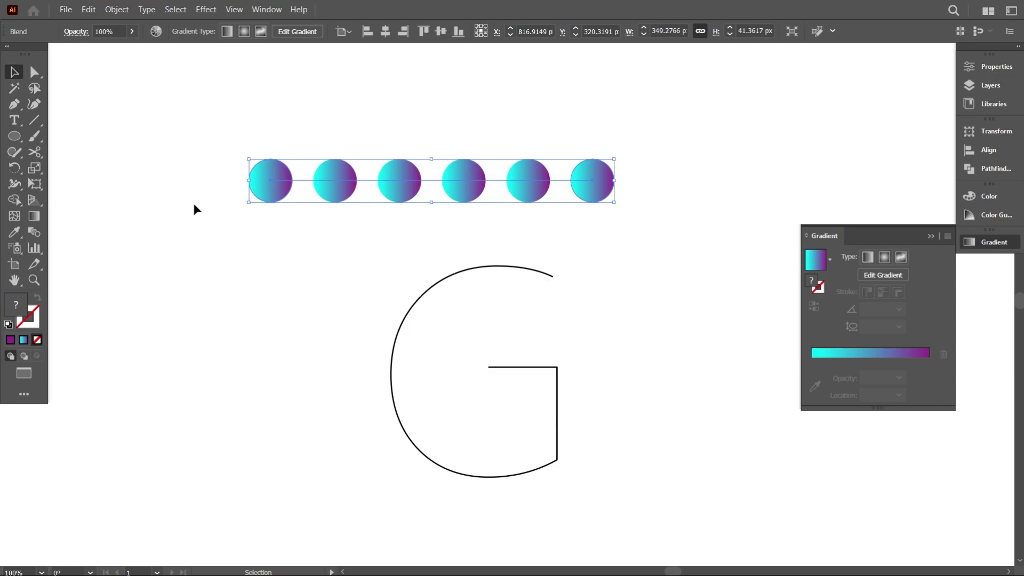
{"action": "left_click", "coordinate": [117, 9]}
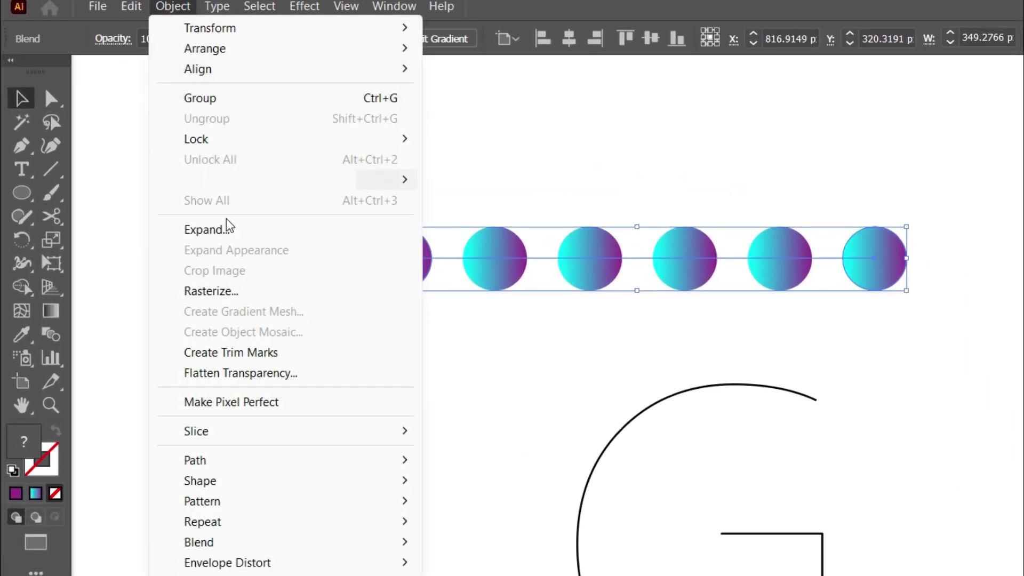
{"action": "mouse_move", "coordinate": [210, 542]}
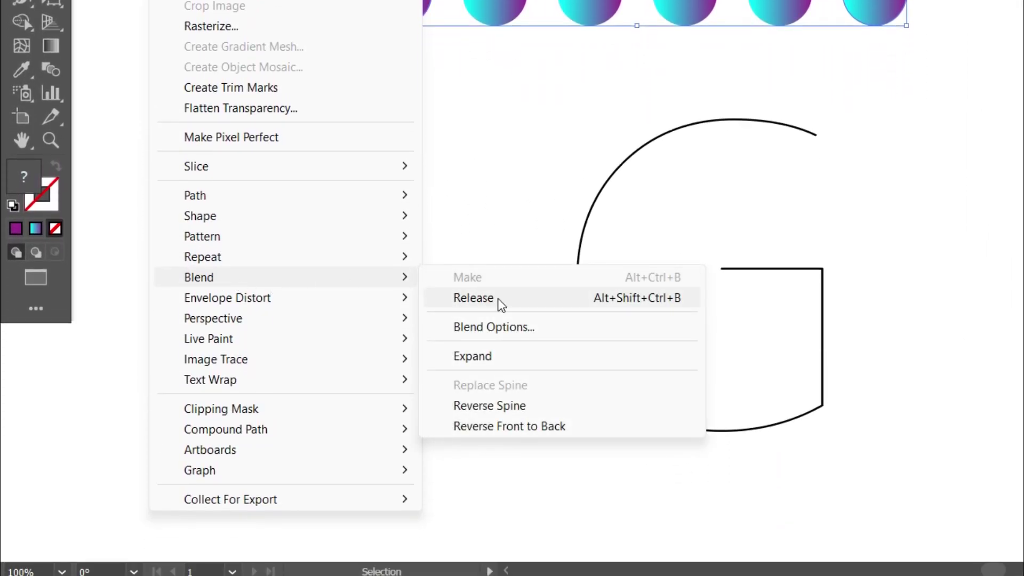
{"action": "left_click", "coordinate": [525, 328]}
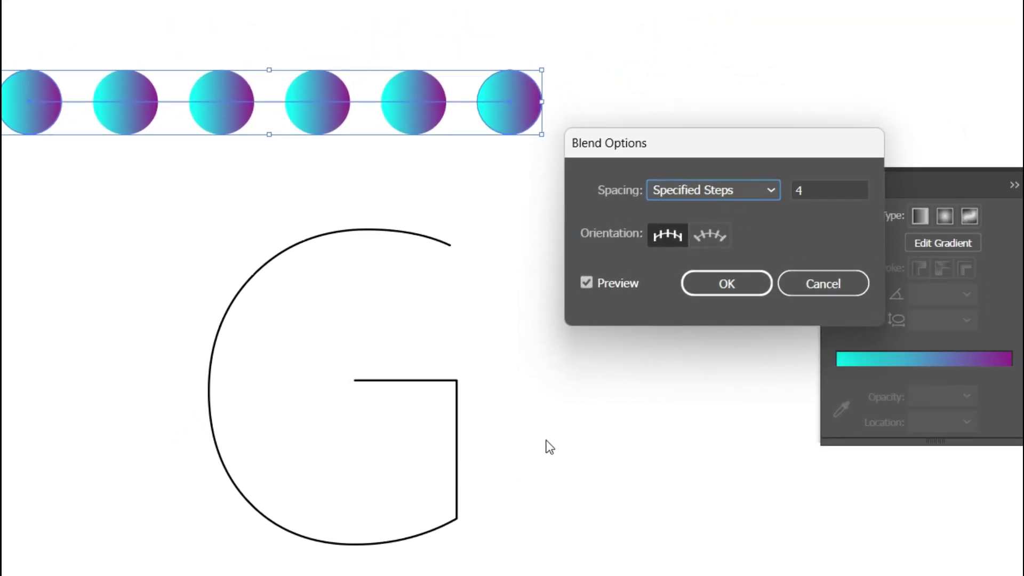
{"action": "left_click", "coordinate": [721, 190]}
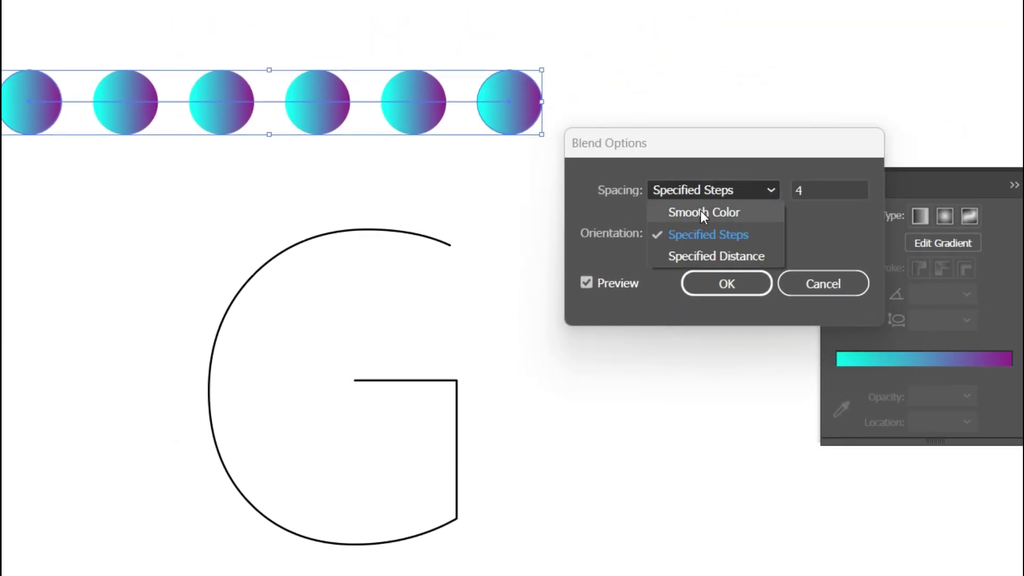
{"action": "left_click", "coordinate": [718, 236]}
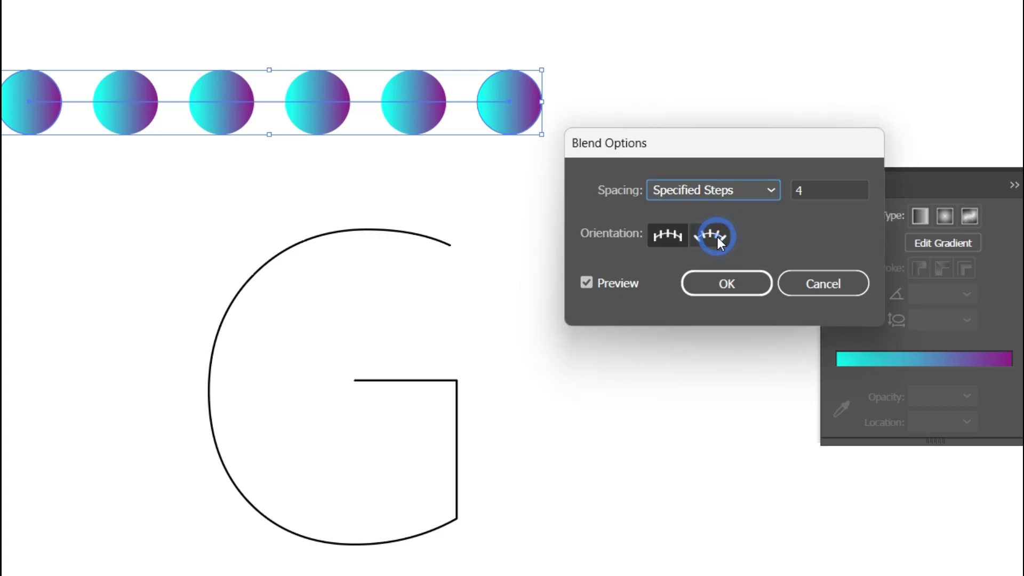
{"action": "left_click", "coordinate": [804, 192]}
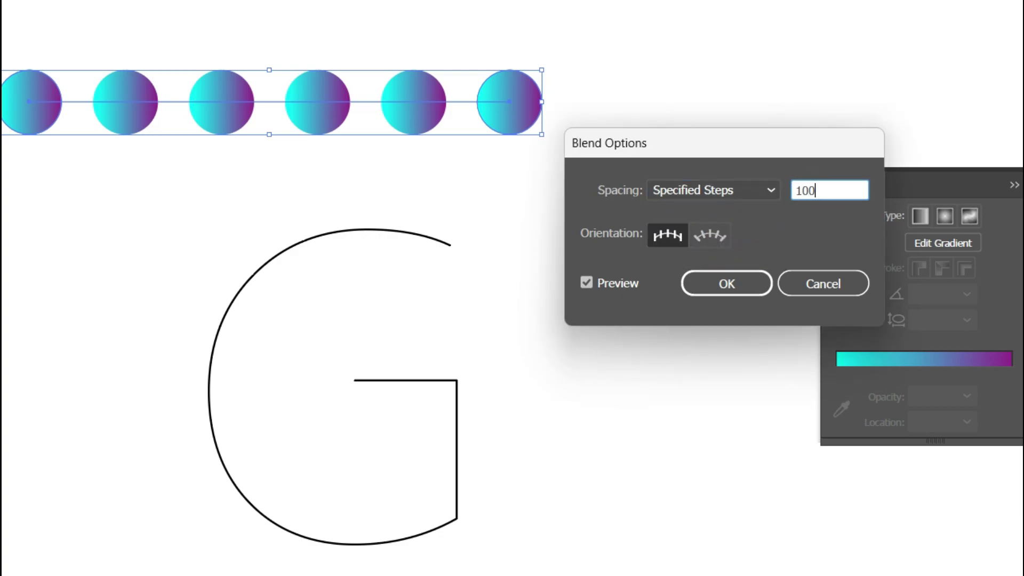
{"action": "left_click", "coordinate": [729, 288]}
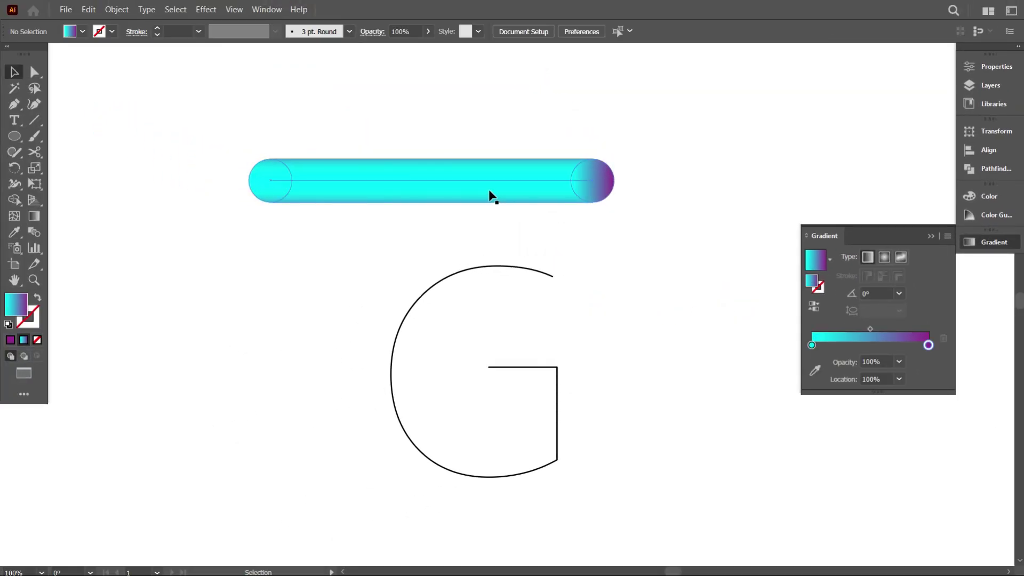
Shorten the blended bar from its right end and shift the G outline left.
{"action": "scroll", "coordinate": [469, 205], "scroll_direction": "down", "scroll_amount": 2}
{"action": "scroll", "coordinate": [517, 236], "scroll_direction": "up", "scroll_amount": 1}
{"action": "left_click", "coordinate": [493, 167]}
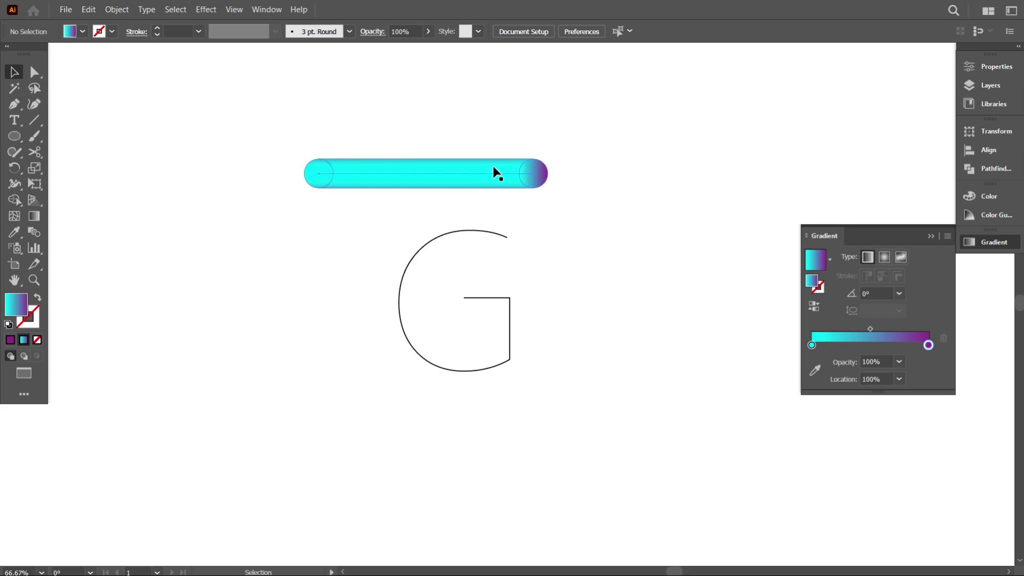
{"action": "left_click_drag", "start_coordinate": [552, 180], "coordinate": [536, 198]}
{"action": "left_click", "coordinate": [465, 241]}
{"action": "left_click_drag", "start_coordinate": [462, 234], "coordinate": [430, 232]}
{"action": "left_click", "coordinate": [556, 303]}
{"action": "scroll", "coordinate": [556, 303], "scroll_direction": "up", "scroll_amount": 1}
{"action": "scroll", "coordinate": [304, 355], "scroll_direction": "up", "scroll_amount": 1}
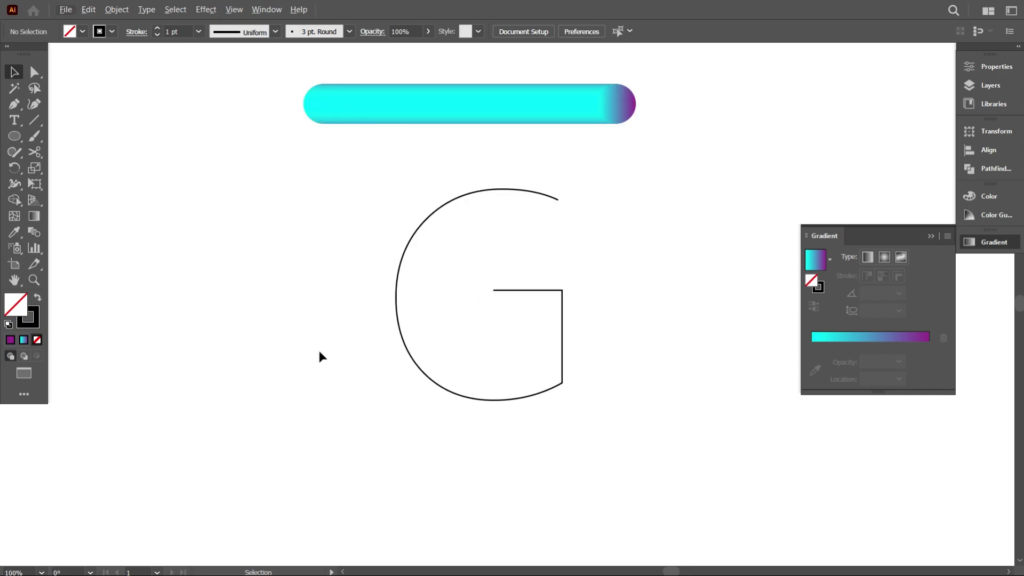
Select the blend and the G path and use Replace Spine so the blend follows the G.
{"action": "scroll", "coordinate": [374, 414], "scroll_direction": "down", "scroll_amount": 1}
{"action": "left_click_drag", "start_coordinate": [408, 258], "coordinate": [620, 461]}
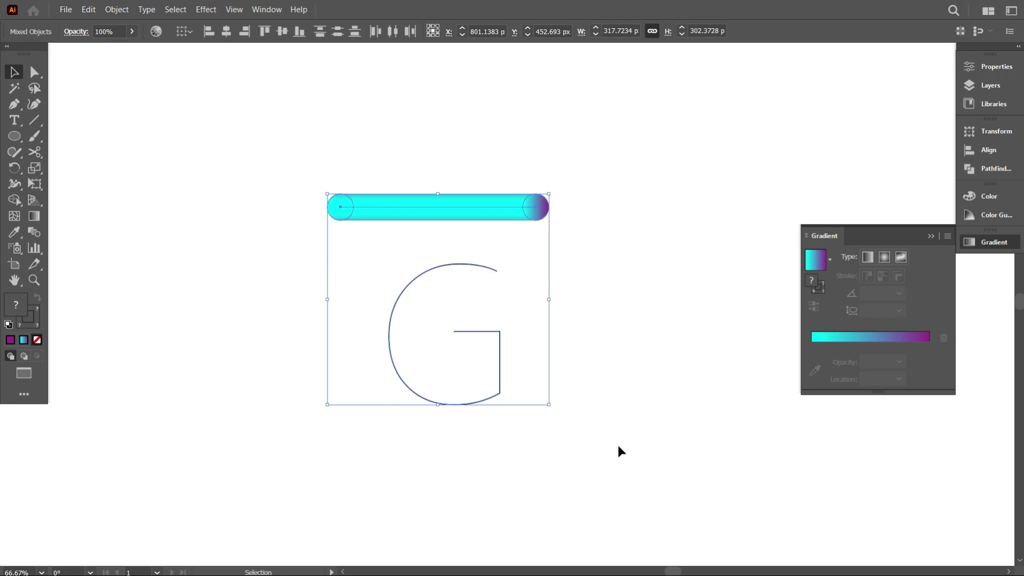
{"action": "left_click", "coordinate": [117, 11]}
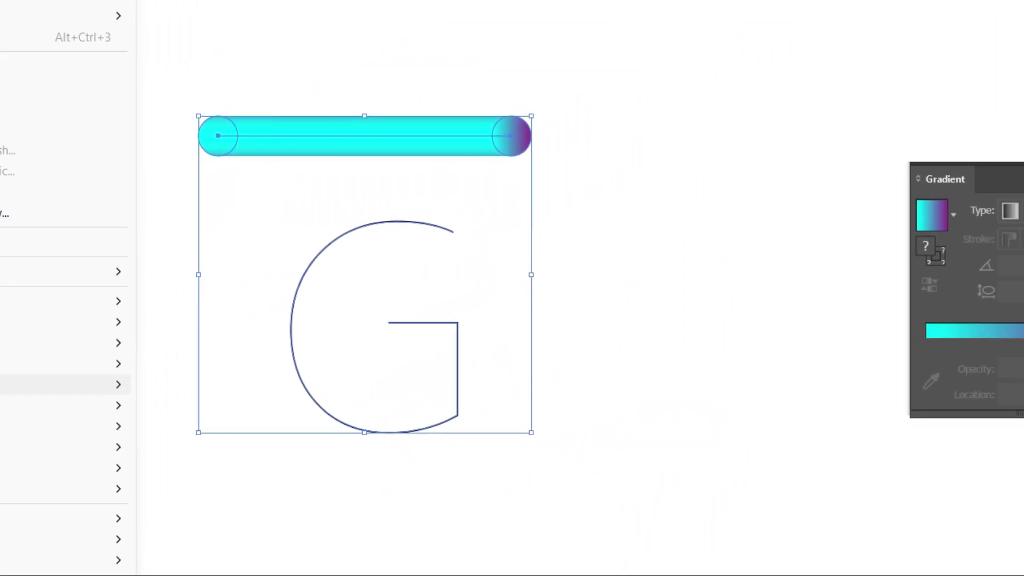
{"action": "mouse_move", "coordinate": [47, 393]}
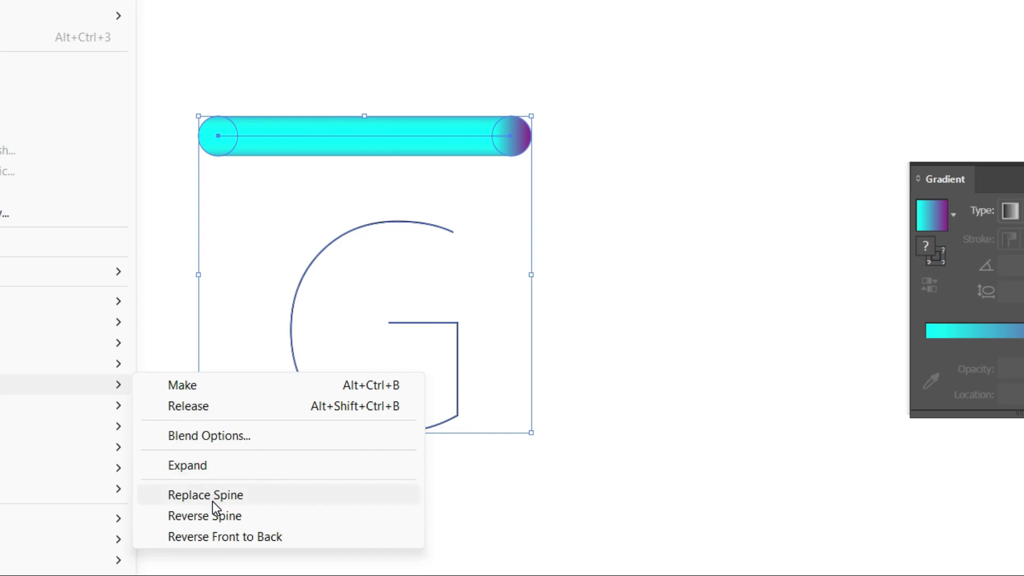
{"action": "left_click", "coordinate": [238, 496]}
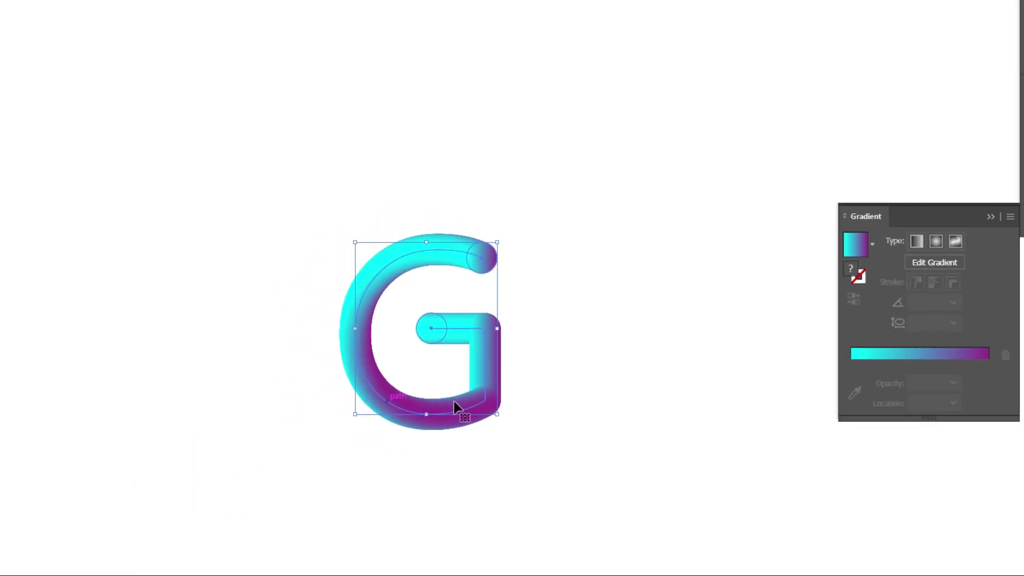
{"action": "left_click", "coordinate": [588, 424]}
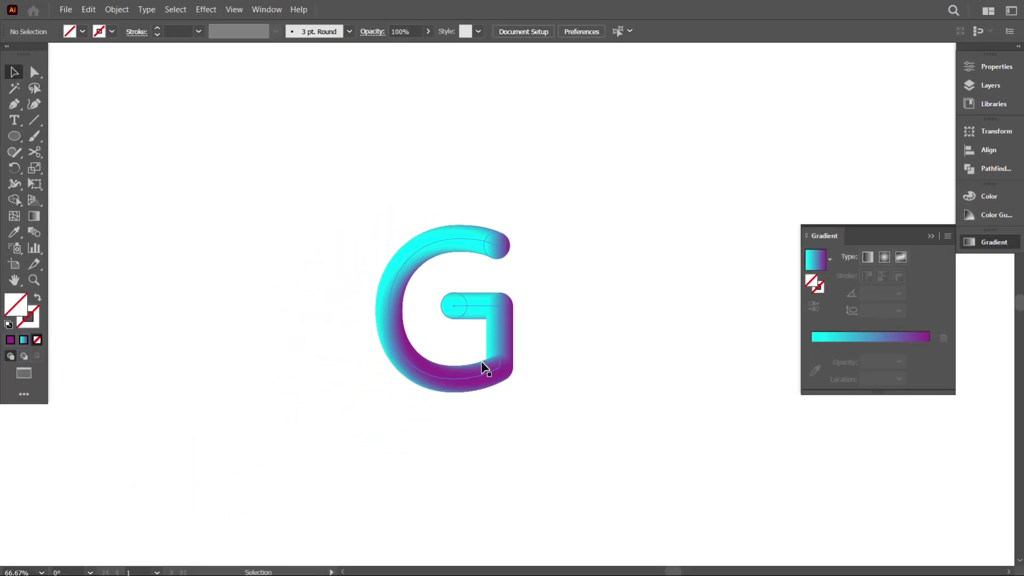
{"action": "scroll", "coordinate": [482, 363], "scroll_direction": "down", "scroll_amount": 2}
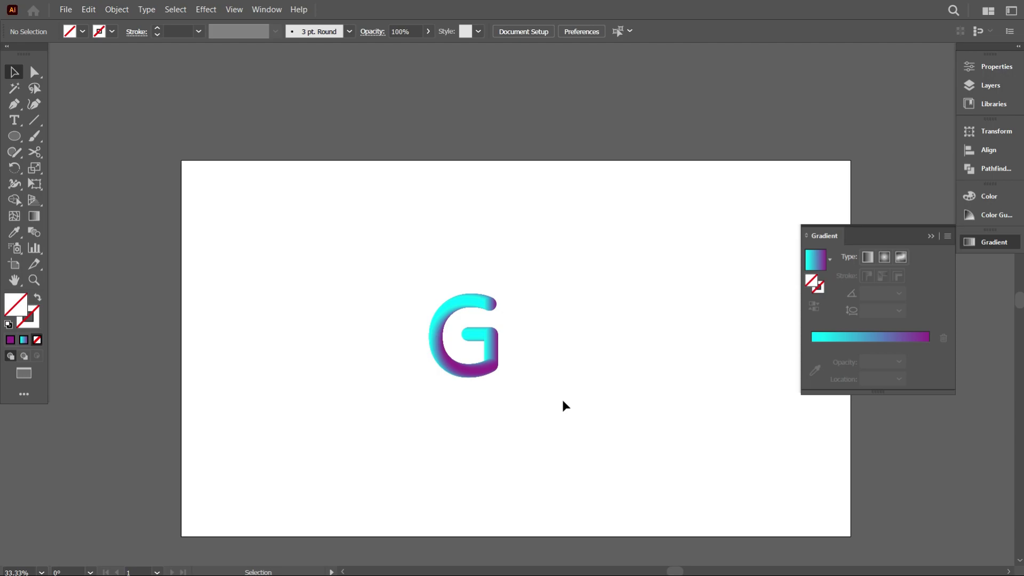
{"action": "scroll", "coordinate": [562, 403], "scroll_direction": "up", "scroll_amount": 1}
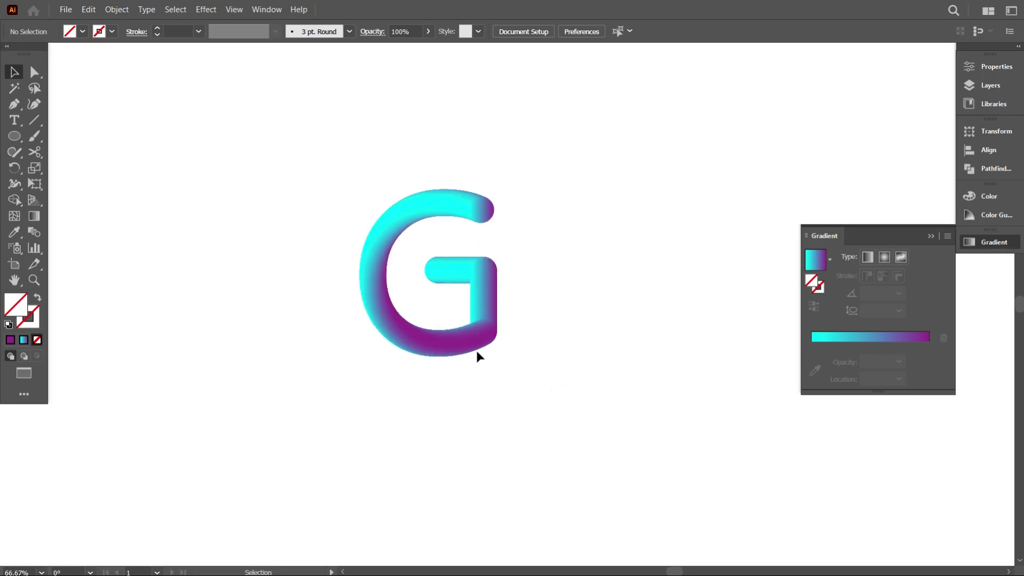
Apply Pucker & Bloat at 75 to the tube G blend.
{"action": "left_click_drag", "start_coordinate": [575, 401], "coordinate": [350, 174]}
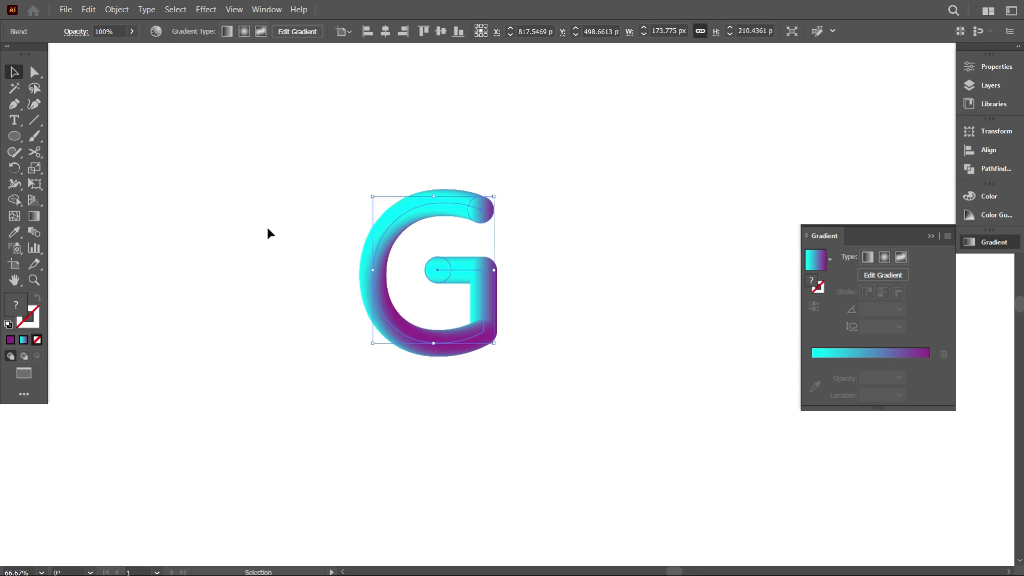
{"action": "left_click", "coordinate": [206, 10]}
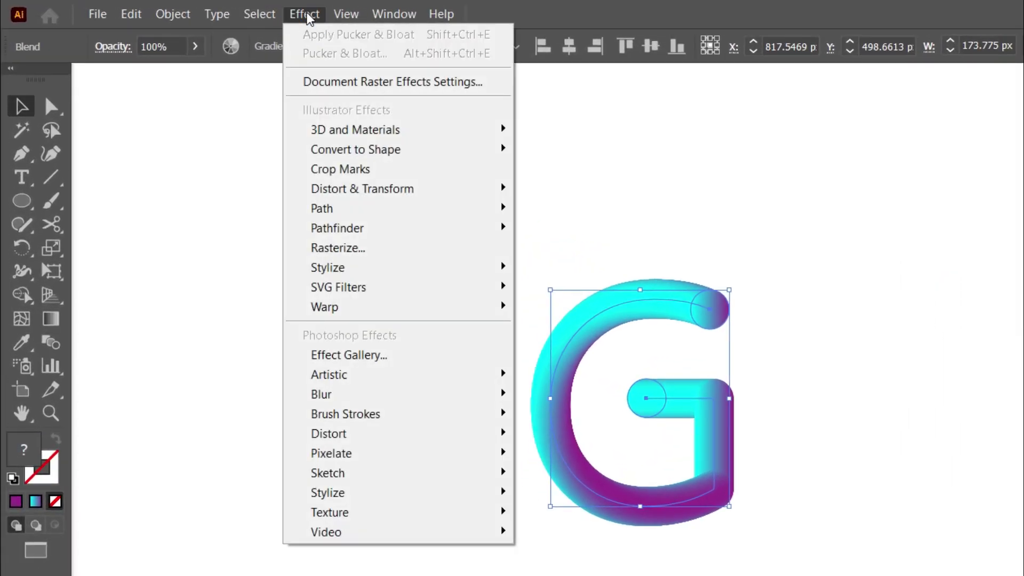
{"action": "mouse_move", "coordinate": [398, 191]}
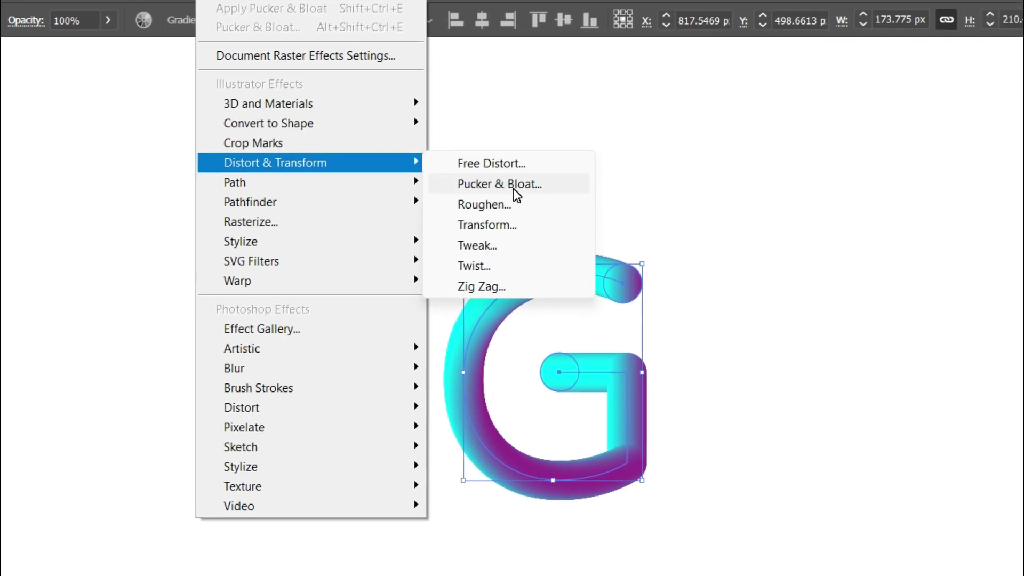
{"action": "left_click", "coordinate": [589, 209]}
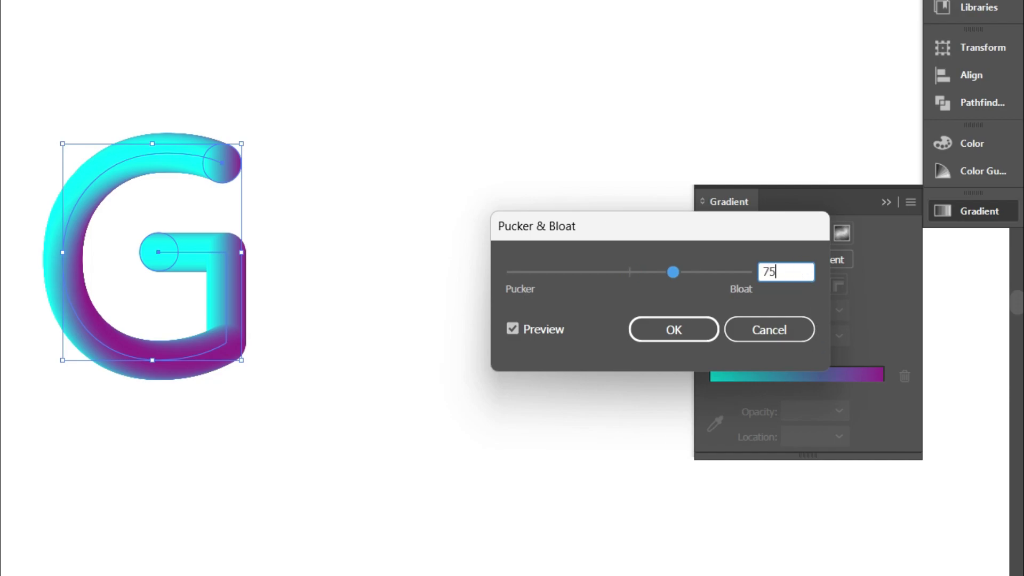
{"action": "left_click", "coordinate": [691, 330]}
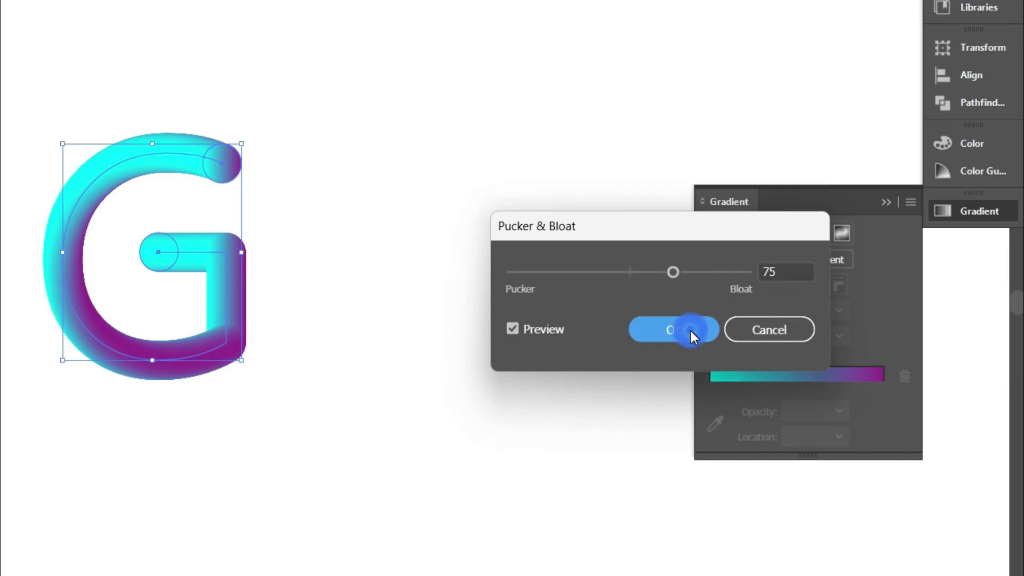
{"action": "left_click", "coordinate": [620, 337]}
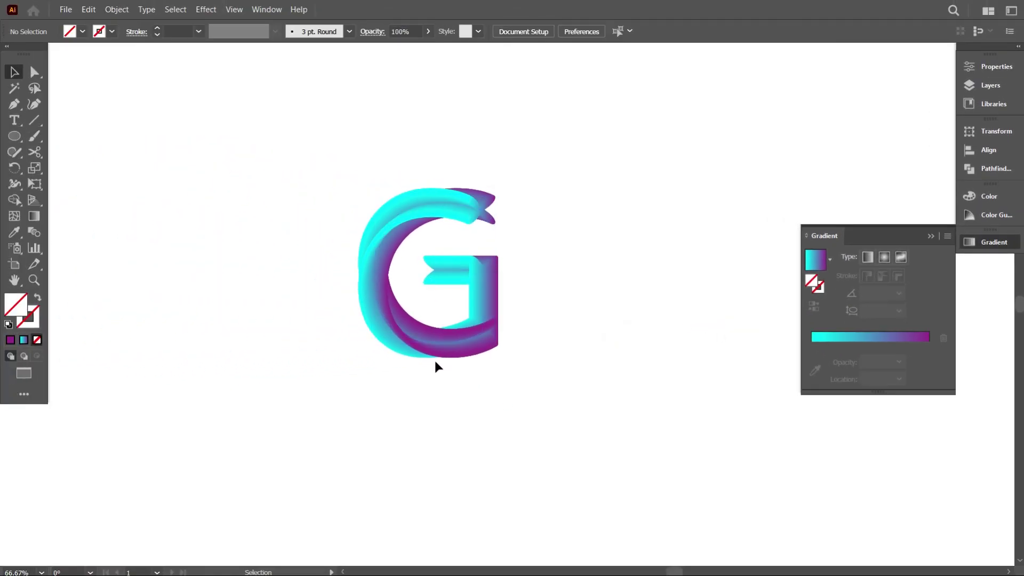
View the G at actual size and move it toward the artboard centre.
{"action": "key", "text": "ctrl+1"}
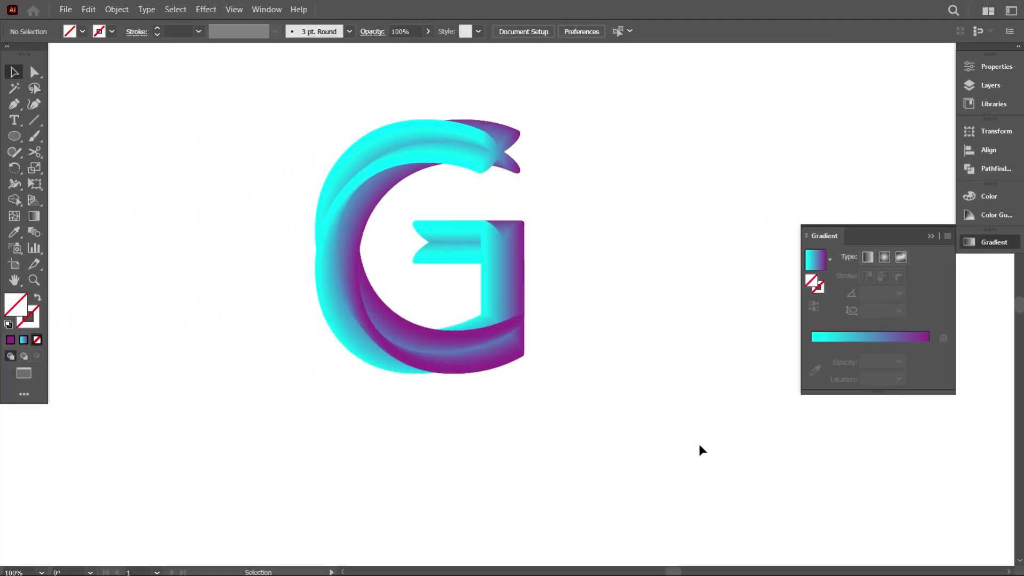
{"action": "scroll", "coordinate": [301, 353], "scroll_direction": "down", "scroll_amount": 3}
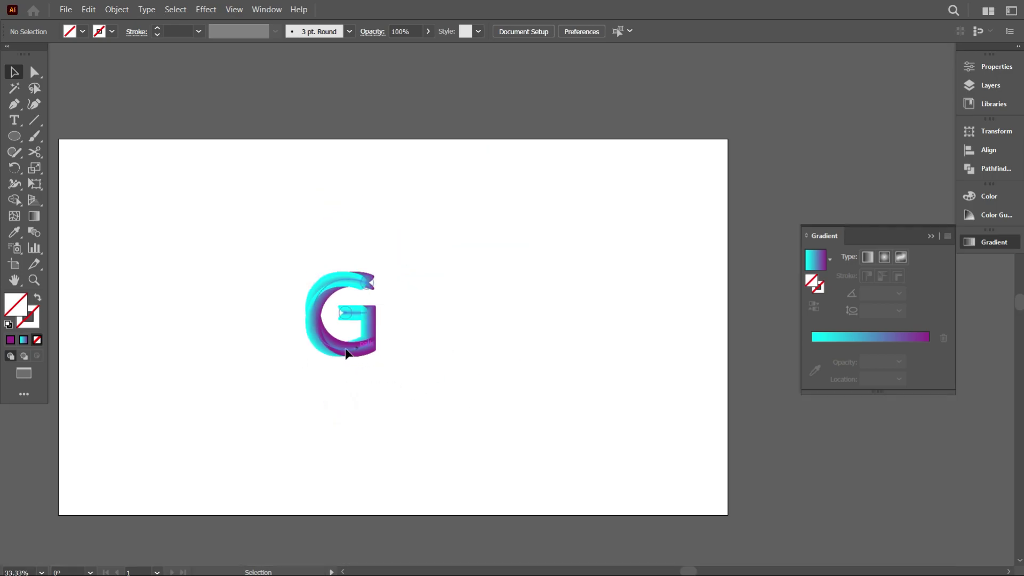
{"action": "left_click_drag", "start_coordinate": [346, 354], "coordinate": [245, 406]}
{"action": "left_click", "coordinate": [160, 406]}
{"action": "scroll", "coordinate": [157, 398], "scroll_direction": "up", "scroll_amount": 2}
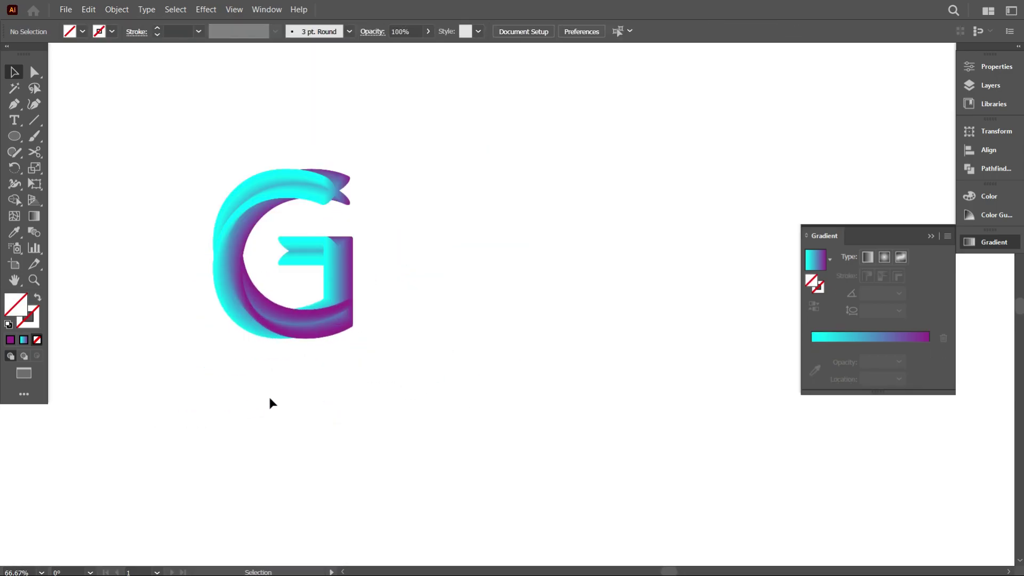
{"action": "scroll", "coordinate": [298, 392], "scroll_direction": "down", "scroll_amount": 2}
Select the G blend and apply the Sky gradient preset to it.
{"action": "left_click_drag", "start_coordinate": [336, 388], "coordinate": [475, 325]}
{"action": "left_click", "coordinate": [831, 259]}
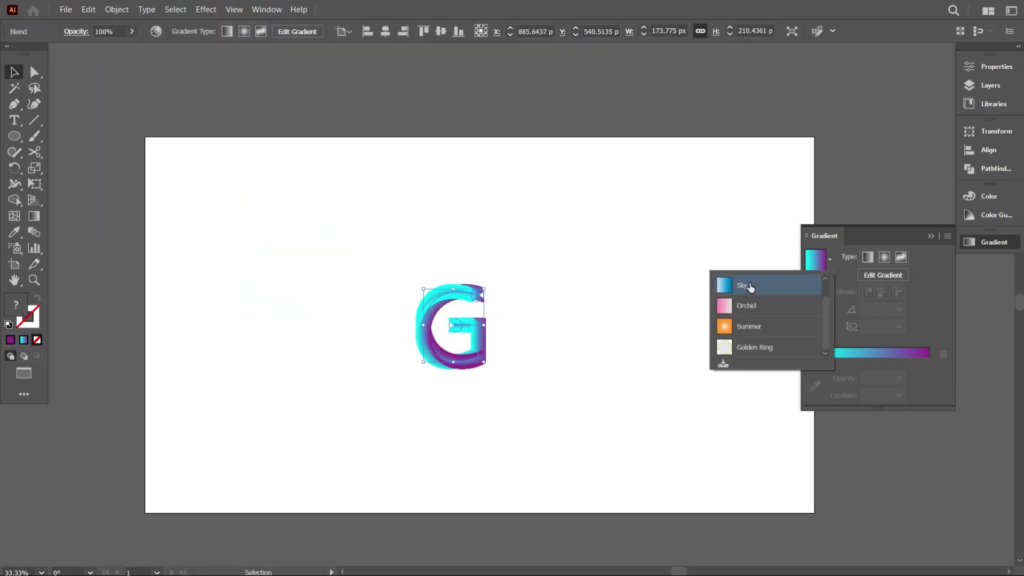
{"action": "left_click", "coordinate": [750, 287]}
{"action": "left_click", "coordinate": [441, 408]}
{"action": "scroll", "coordinate": [441, 407], "scroll_direction": "up", "scroll_amount": 1}
{"action": "scroll", "coordinate": [483, 363], "scroll_direction": "down", "scroll_amount": 3}
Draw a rectangle covering the artboard, send it behind the G, and fill it dark grey.
{"action": "left_click_drag", "start_coordinate": [15, 136], "coordinate": [54, 138]}
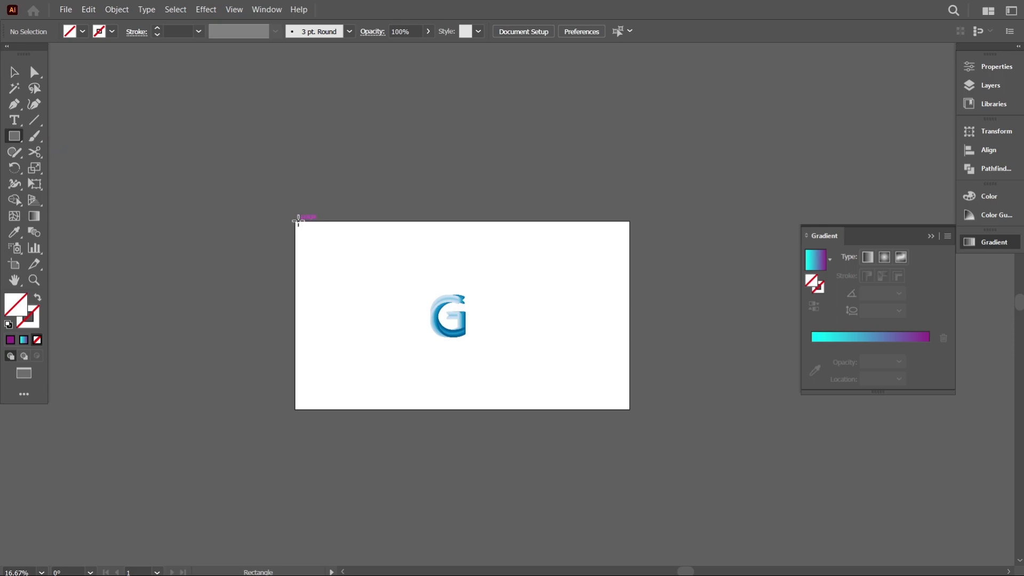
{"action": "left_click_drag", "start_coordinate": [298, 220], "coordinate": [630, 410]}
{"action": "left_click", "coordinate": [83, 31]}
{"action": "left_click", "coordinate": [39, 61]}
{"action": "right_click", "coordinate": [445, 243]}
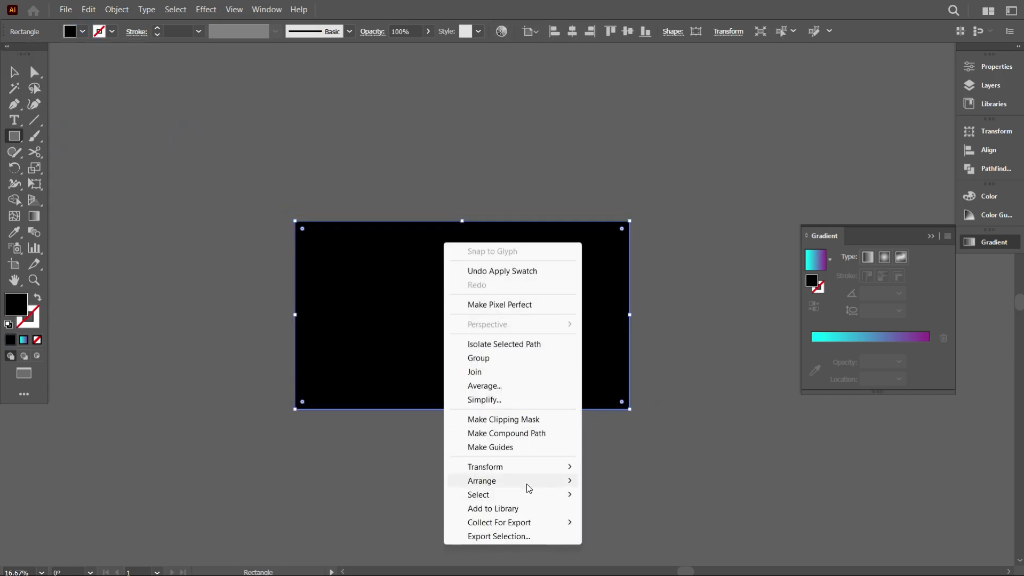
{"action": "mouse_move", "coordinate": [528, 488]}
{"action": "left_click", "coordinate": [614, 522]}
{"action": "left_click", "coordinate": [14, 72]}
{"action": "left_click", "coordinate": [83, 32]}
{"action": "left_click", "coordinate": [24, 94]}
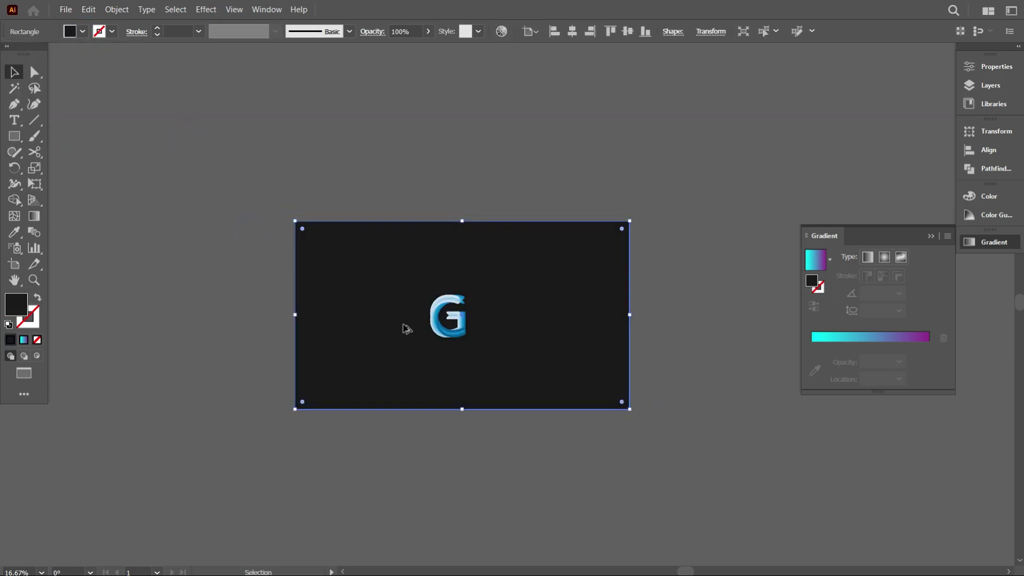
{"action": "scroll", "coordinate": [451, 333], "scroll_direction": "up", "scroll_amount": 5}
{"action": "scroll", "coordinate": [395, 310], "scroll_direction": "down", "scroll_amount": 1}
Apply the cyan-purple gradient to the G and drag out a copy to the right.
{"action": "left_click", "coordinate": [405, 313]}
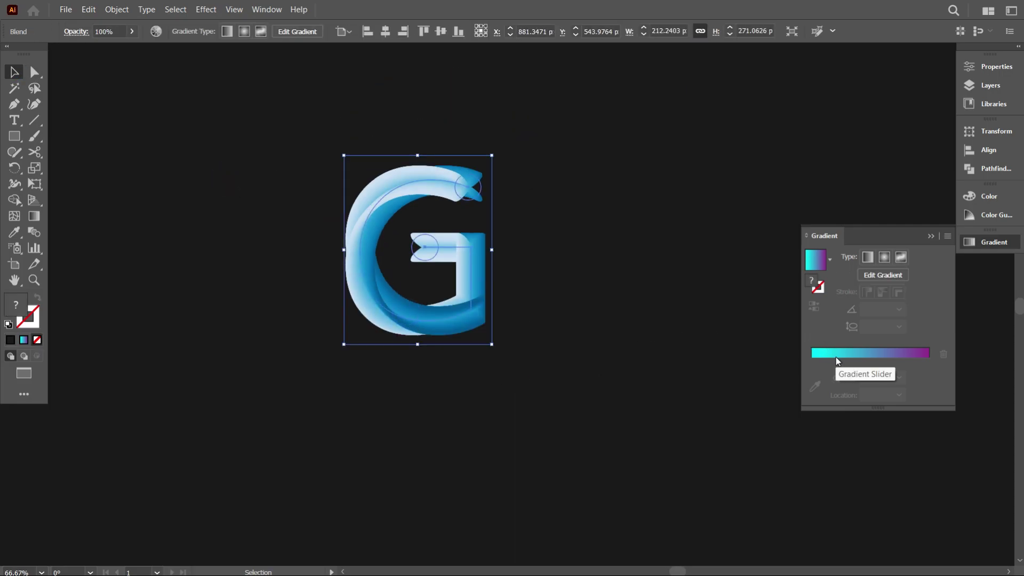
{"action": "left_click", "coordinate": [832, 353]}
{"action": "left_click_drag", "start_coordinate": [384, 329], "coordinate": [613, 347]}
{"action": "scroll", "coordinate": [793, 298], "scroll_direction": "right", "scroll_amount": 3}
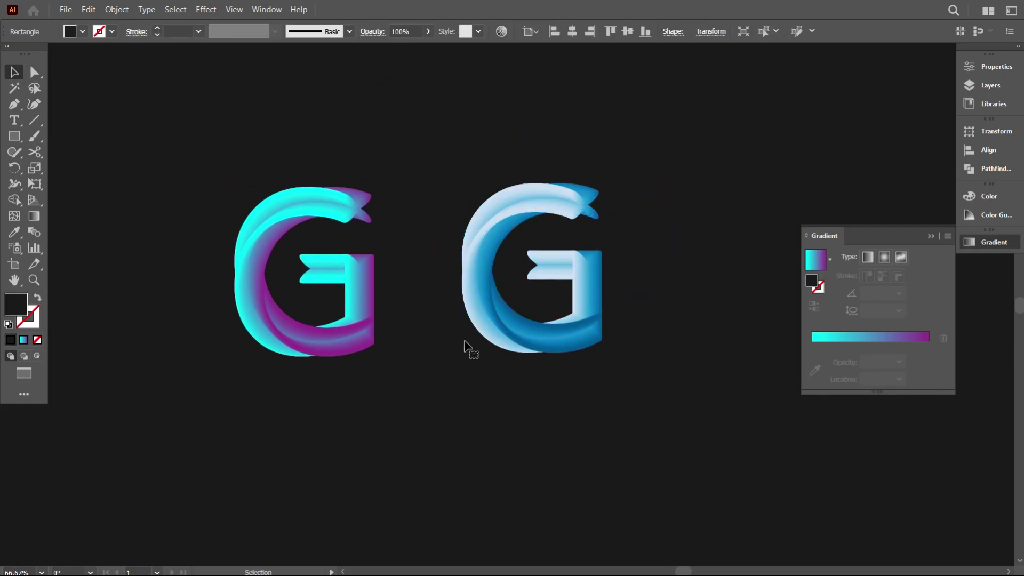
{"action": "scroll", "coordinate": [487, 323], "scroll_direction": "down", "scroll_amount": 1}
Place another G copy with a pink gradient and return one copy to cyan-purple.
{"action": "left_click", "coordinate": [488, 322]}
{"action": "left_click_drag", "start_coordinate": [471, 325], "coordinate": [162, 335]}
{"action": "left_click", "coordinate": [830, 260]}
{"action": "left_click", "coordinate": [747, 334]}
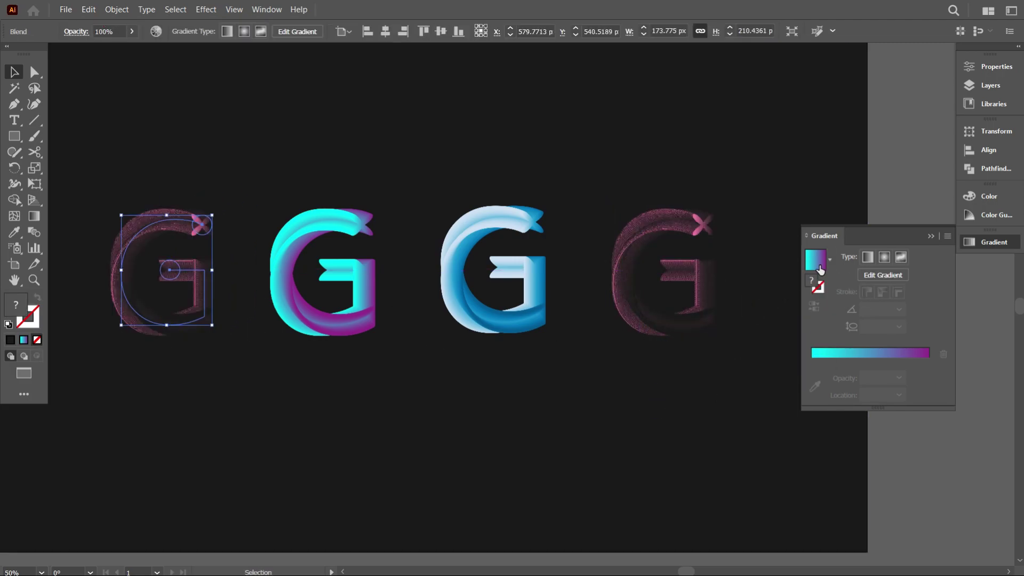
{"action": "left_click", "coordinate": [830, 260]}
{"action": "left_click", "coordinate": [731, 327]}
{"action": "left_click", "coordinate": [131, 417]}
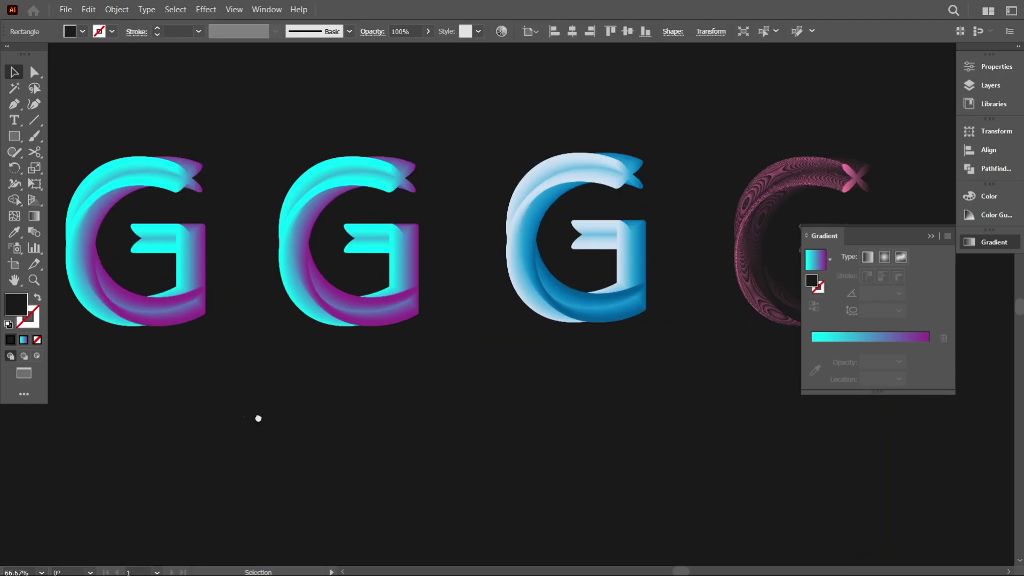